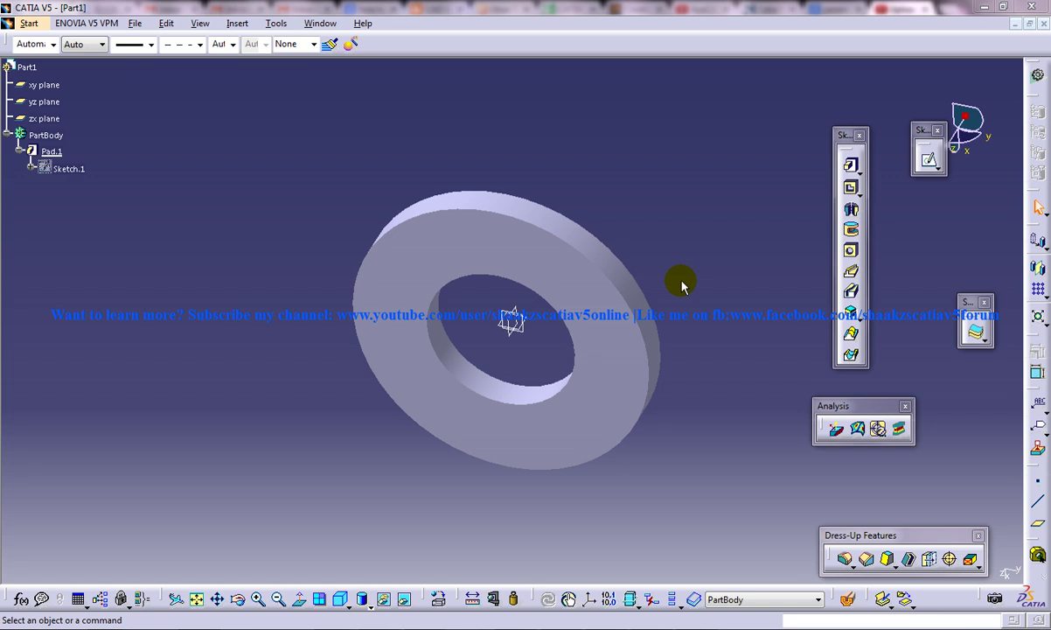
pyautogui.moveTo(484, 300); pyautogui.dragTo(594, 312, button='middle')
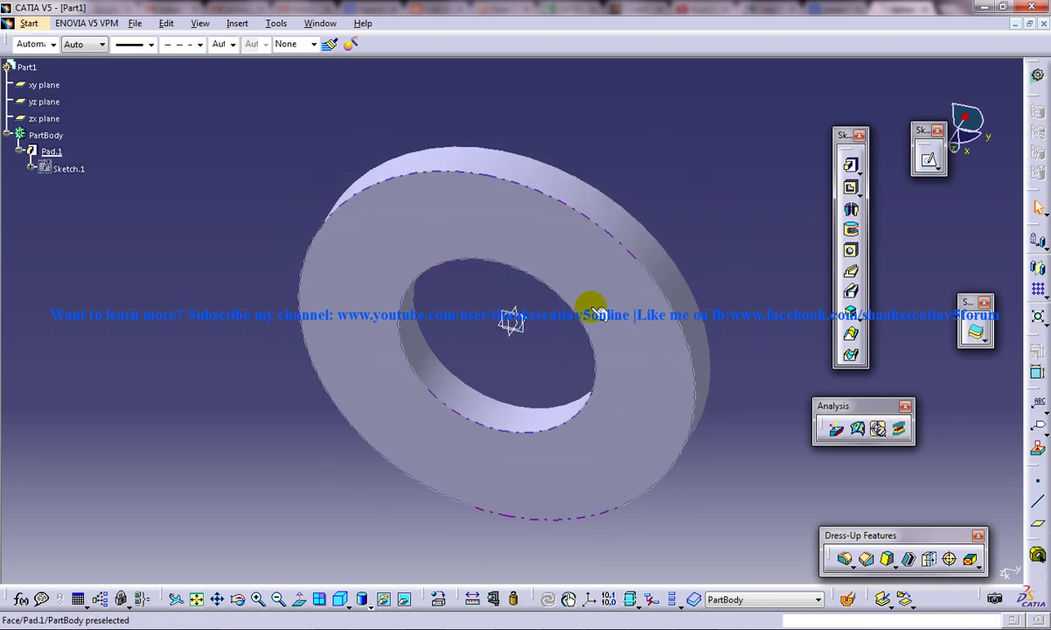
pyautogui.click(635, 356)
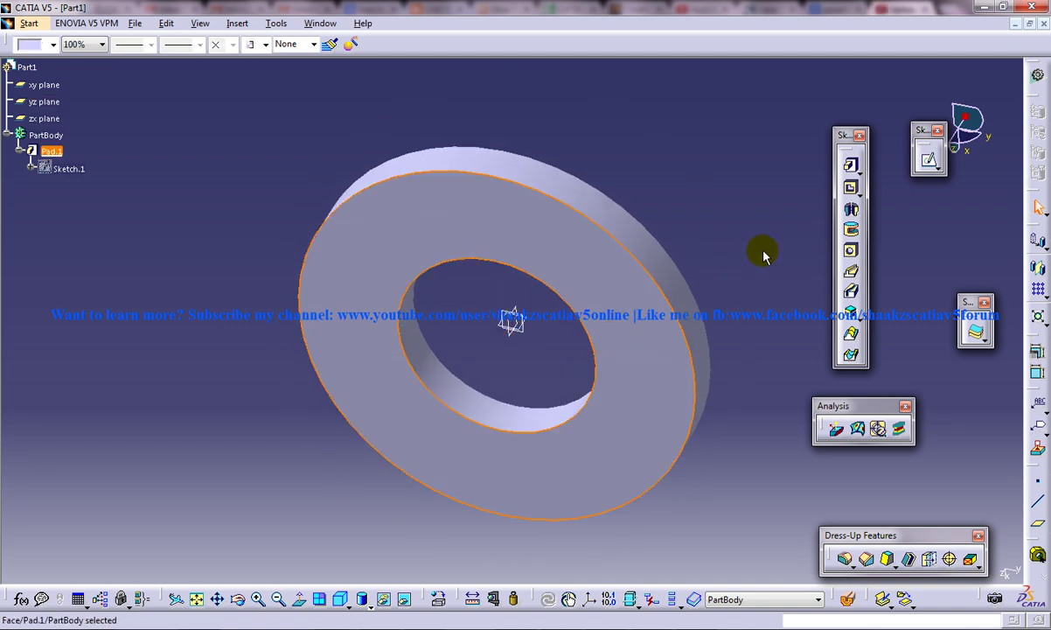
pyautogui.click(929, 162)
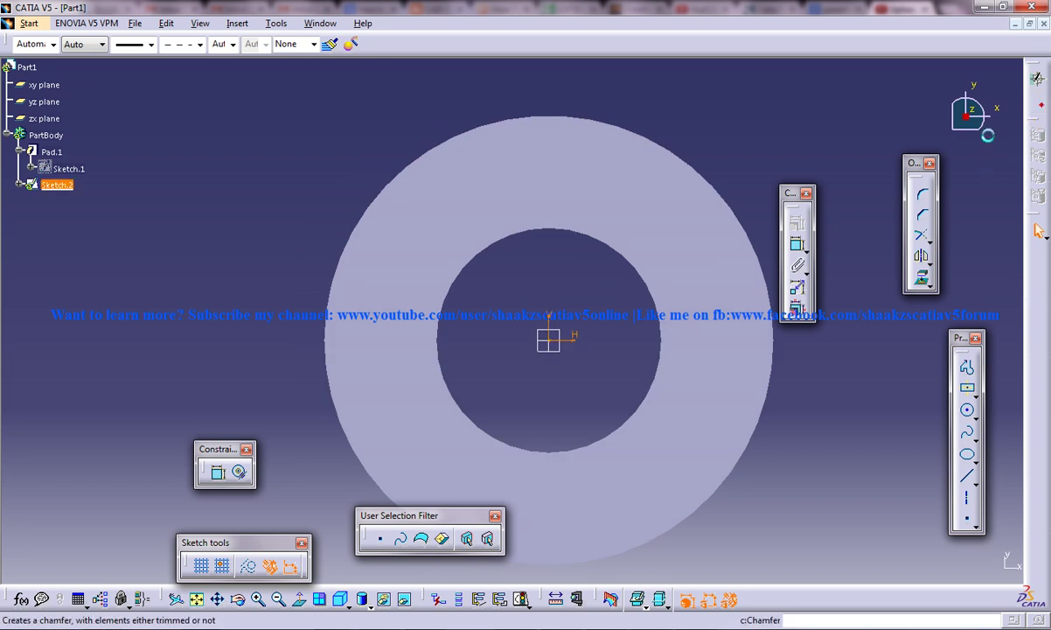
pyautogui.hotkey('ctrl', 'z')
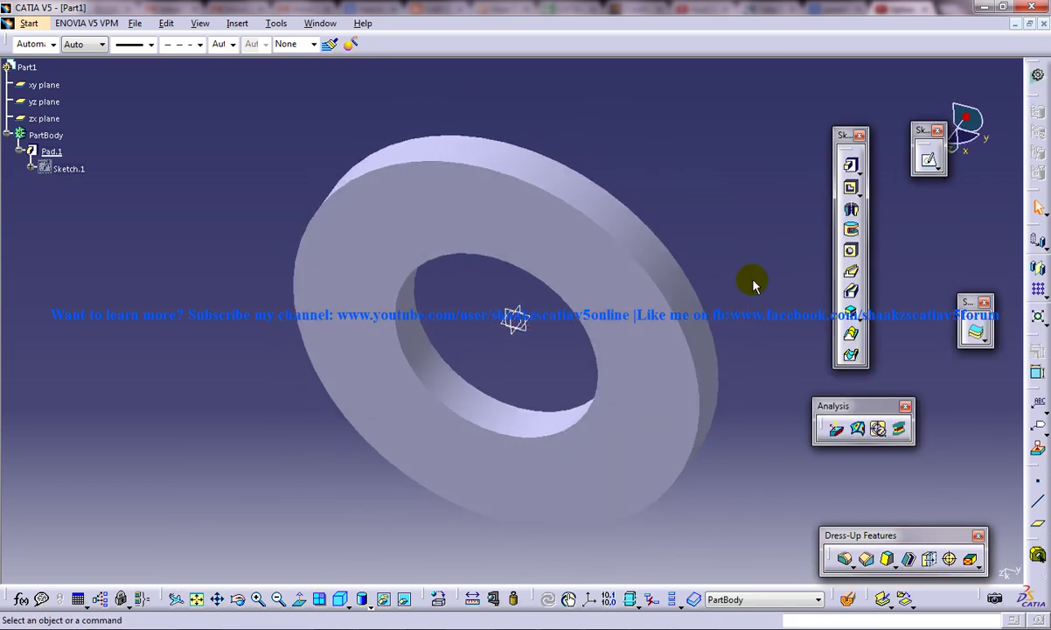
# Step: Start a blind hole on the ring's flat front face and open its positioning sketch
pyautogui.click(851, 250)
pyautogui.click(642, 404)
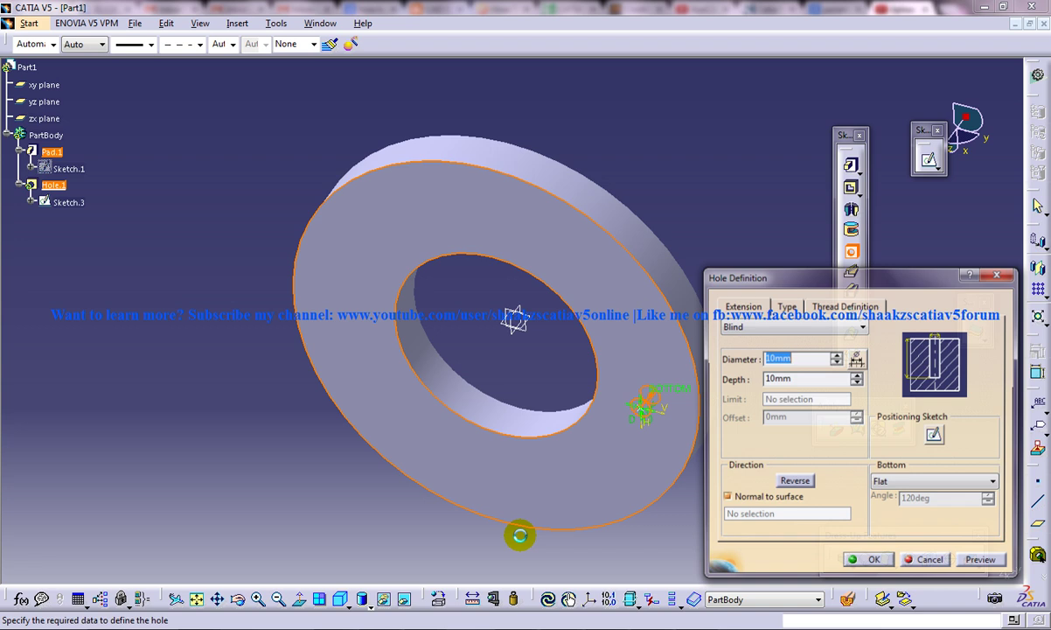
pyautogui.click(345, 604)
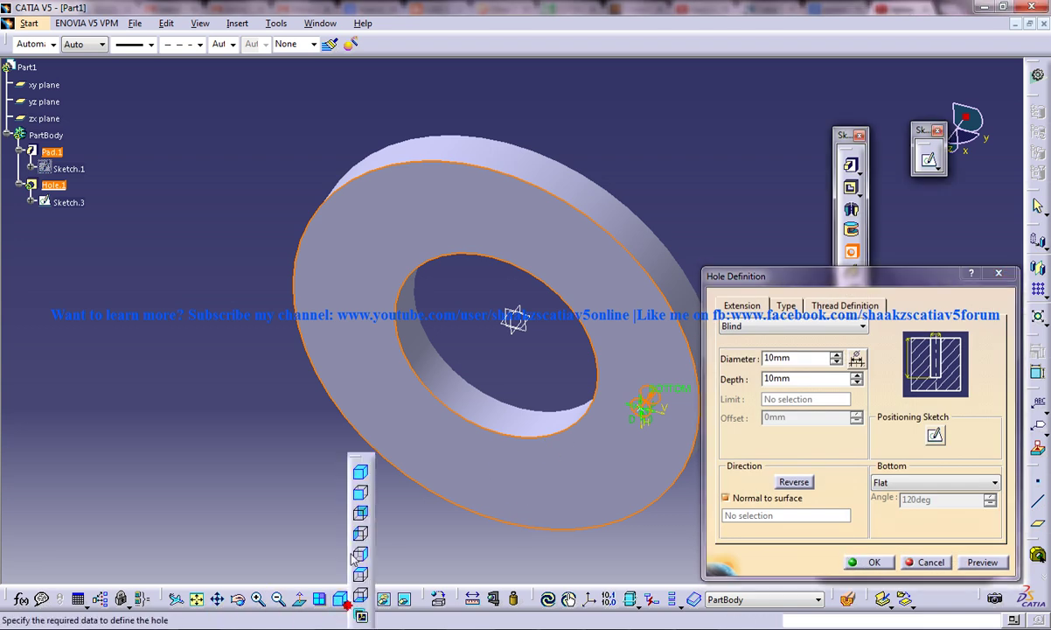
pyautogui.click(359, 553)
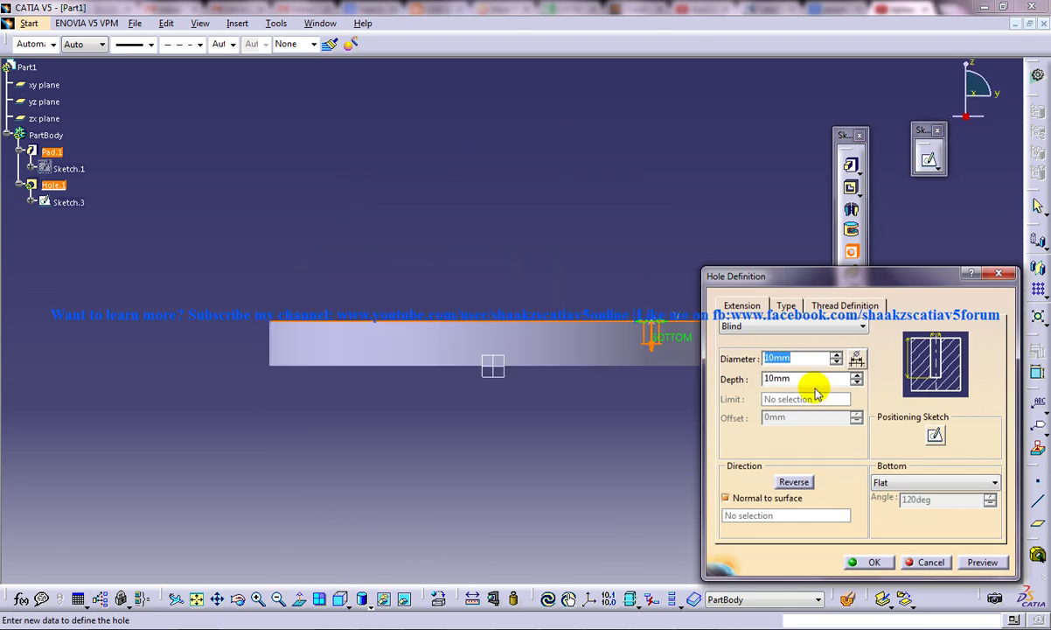
pyautogui.moveTo(599, 282); pyautogui.dragTo(499, 498, button='middle')
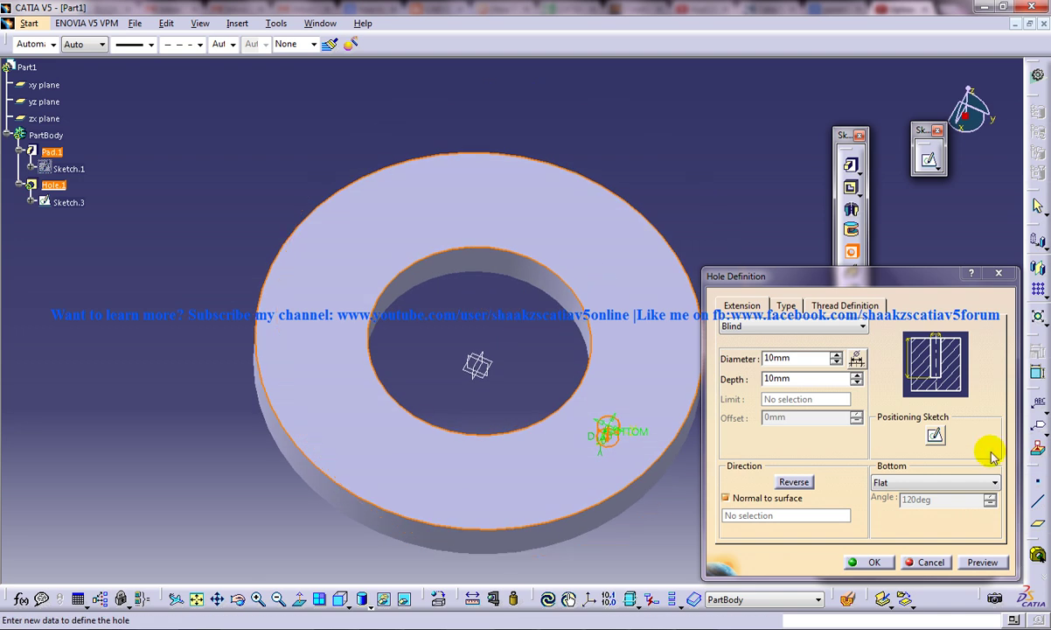
pyautogui.click(935, 435)
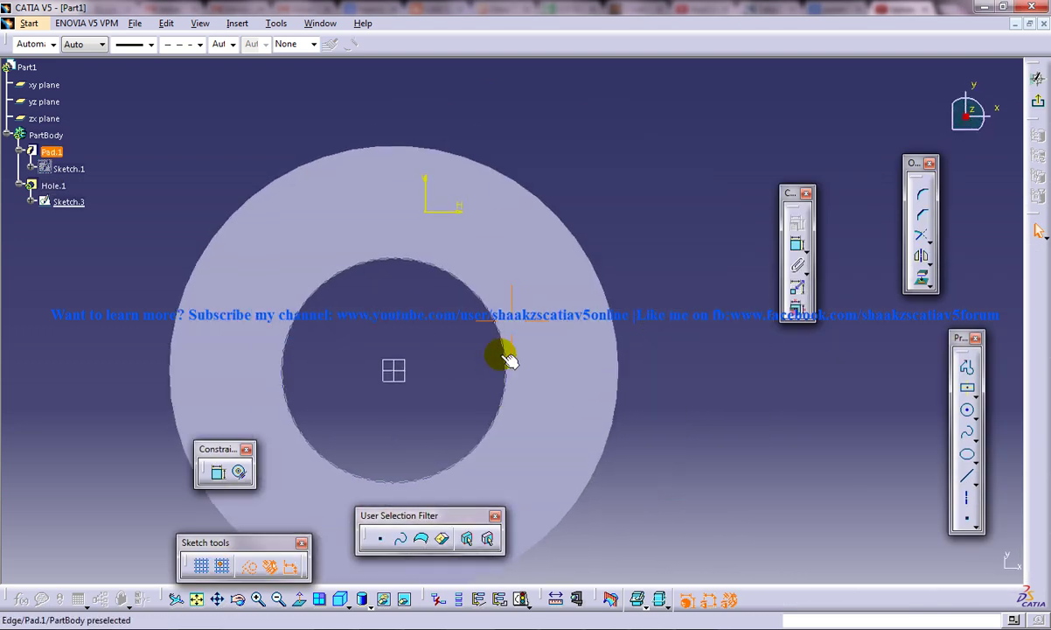
# Step: Move the hole's centre point onto the ring face and make it coincident with the horizontal reference plane through the ring's centre
pyautogui.moveTo(511, 301); pyautogui.dragTo(425, 216)
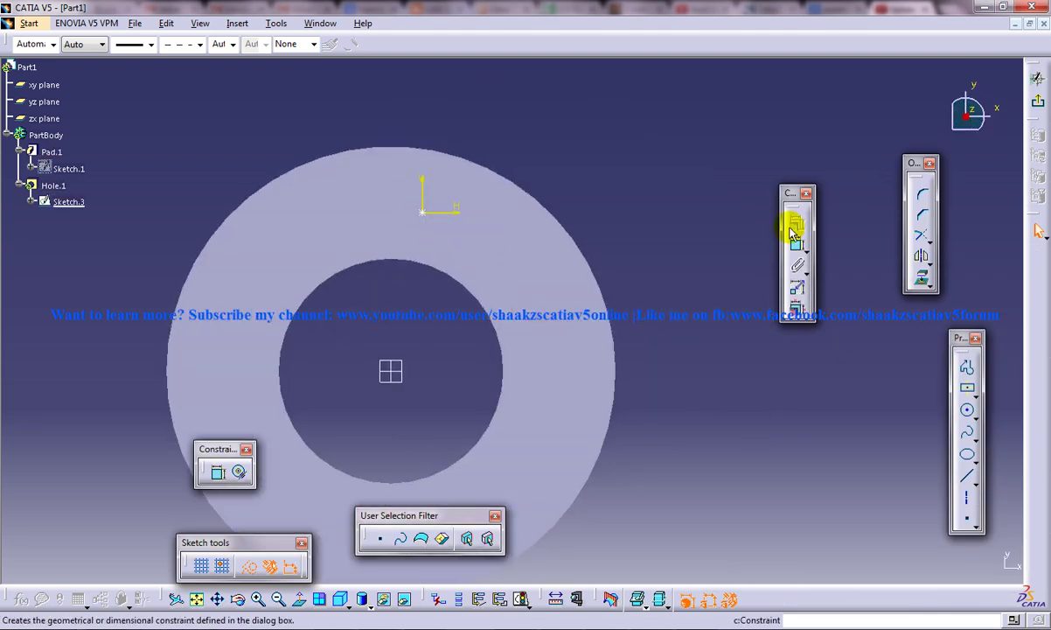
pyautogui.click(423, 213)
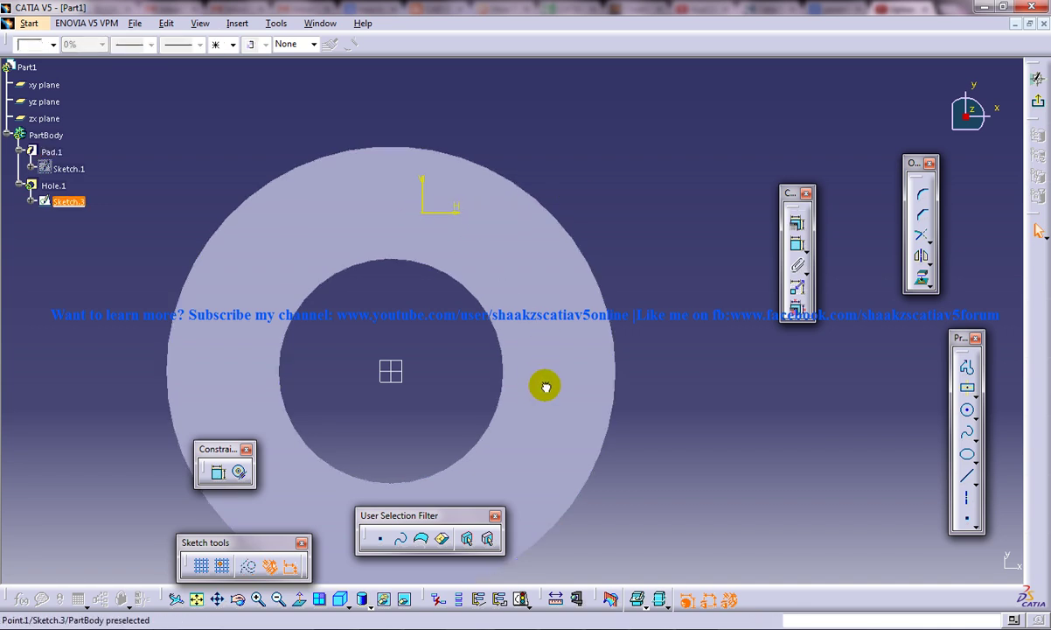
pyautogui.click(795, 244)
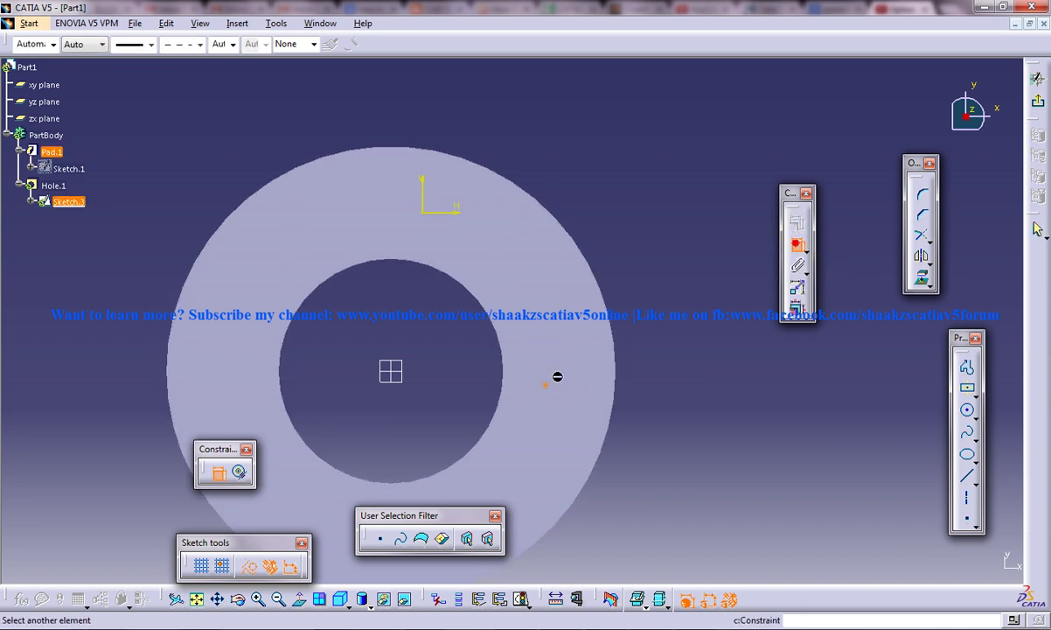
pyautogui.click(407, 374)
pyautogui.rightClick(660, 388)
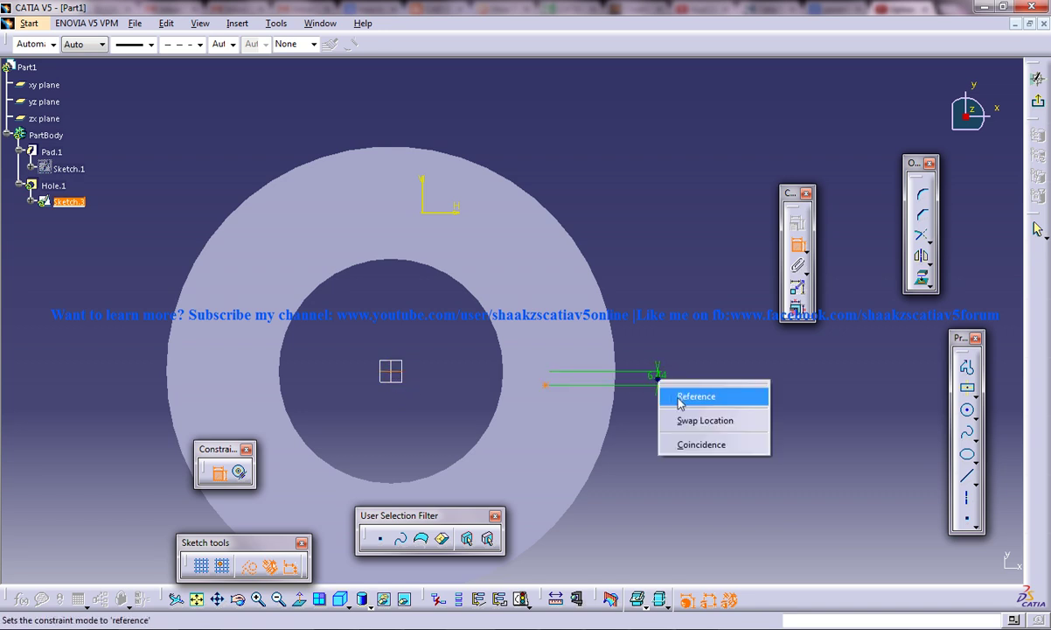
pyautogui.click(681, 440)
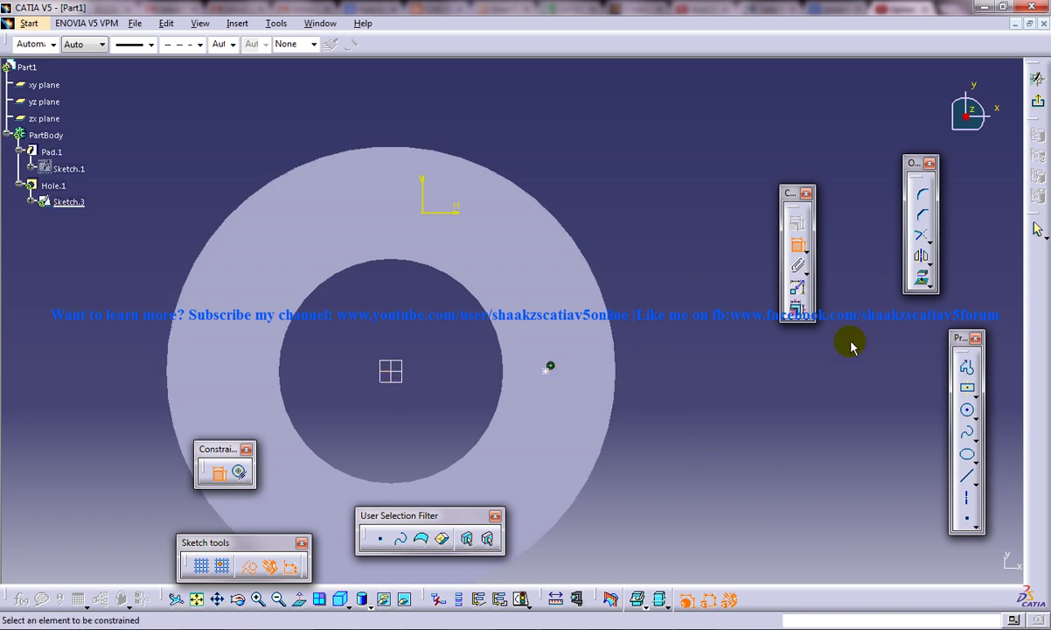
# Step: Add sketch points inside the bore and outside the ring, and make the inner one coincident with the horizontal reference plane and bore edge
pyautogui.click(966, 517)
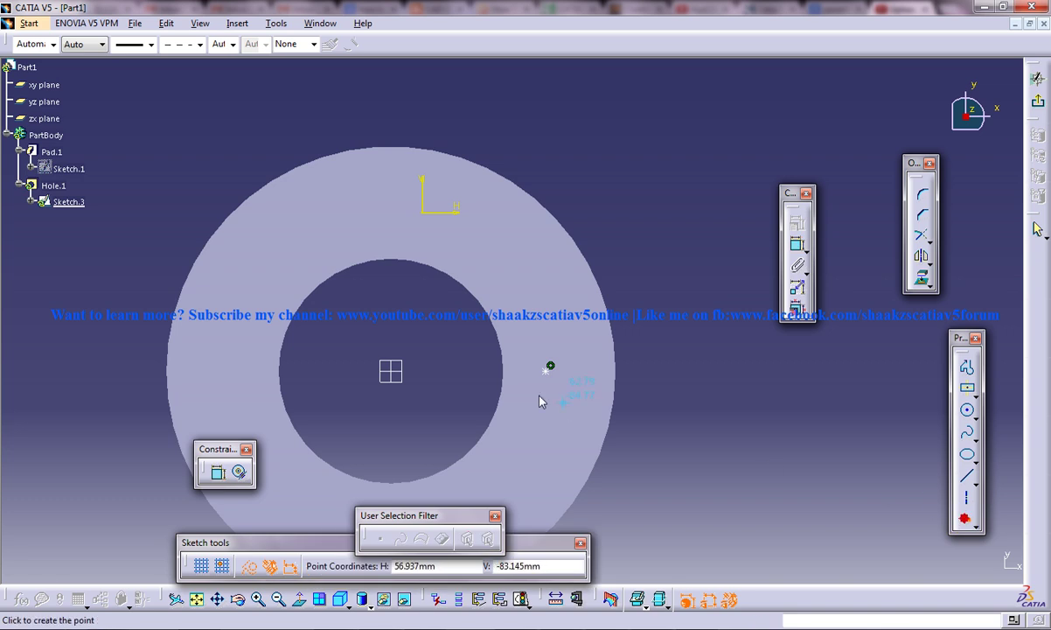
pyautogui.click(630, 373)
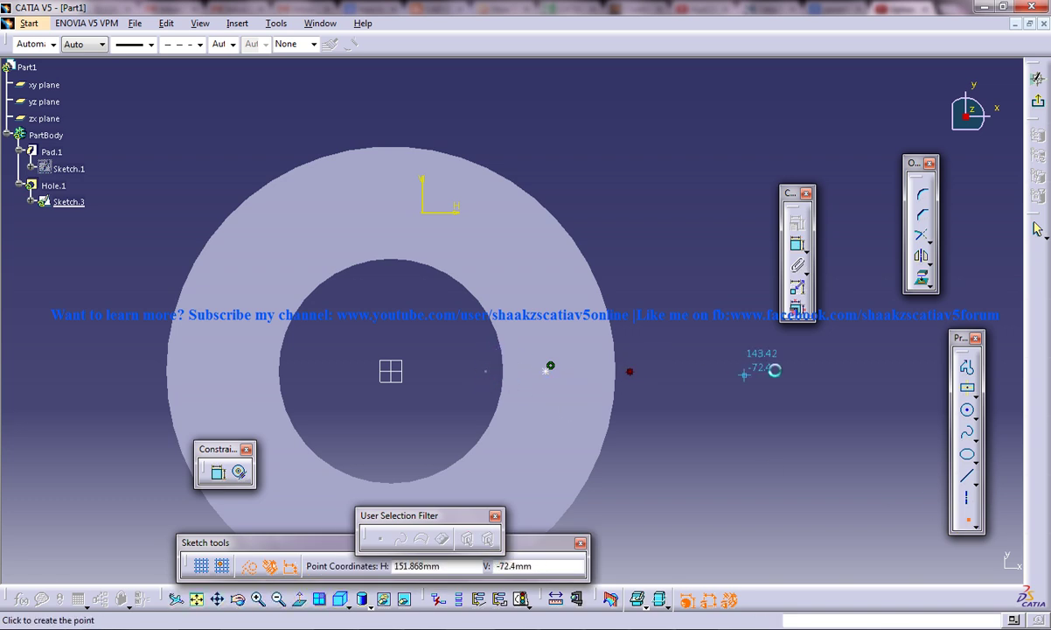
pyautogui.click(793, 243)
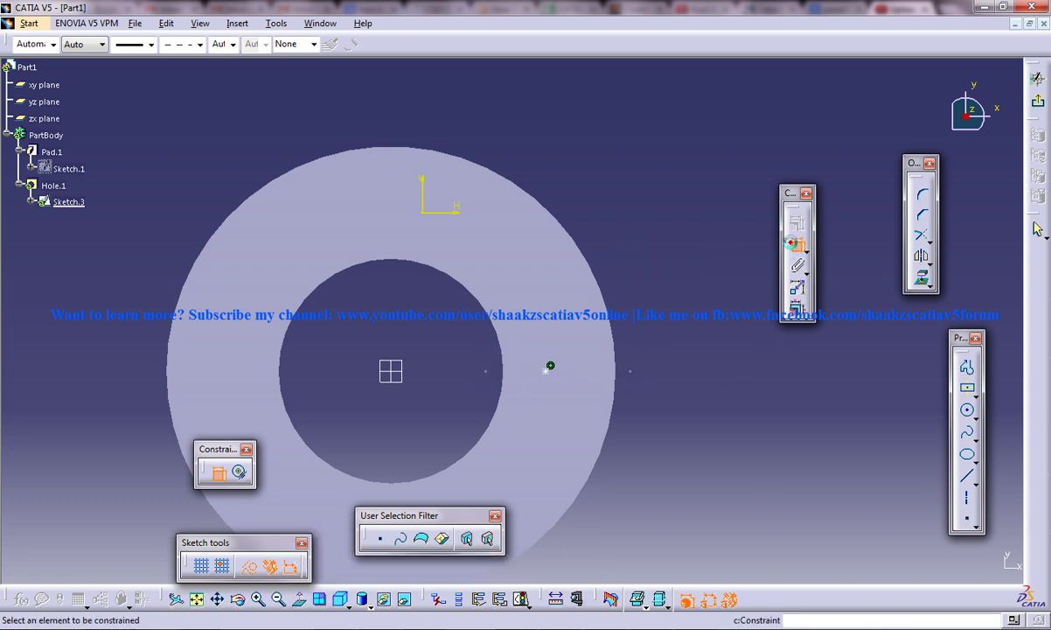
pyautogui.click(490, 372)
pyautogui.click(401, 374)
pyautogui.rightClick(424, 380)
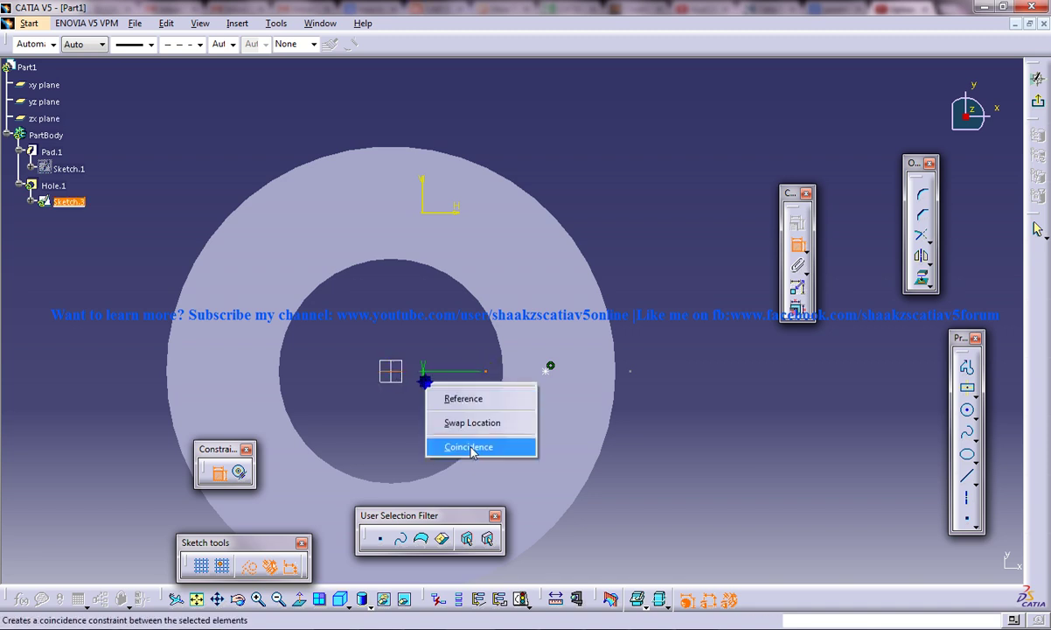
pyautogui.click(472, 446)
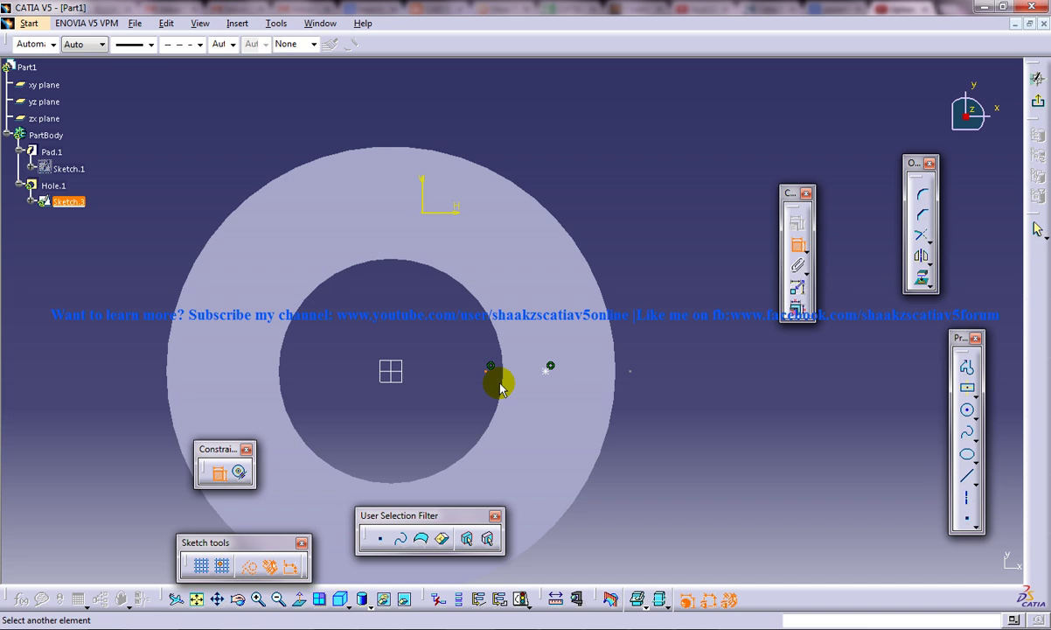
pyautogui.click(503, 382)
pyautogui.rightClick(441, 388)
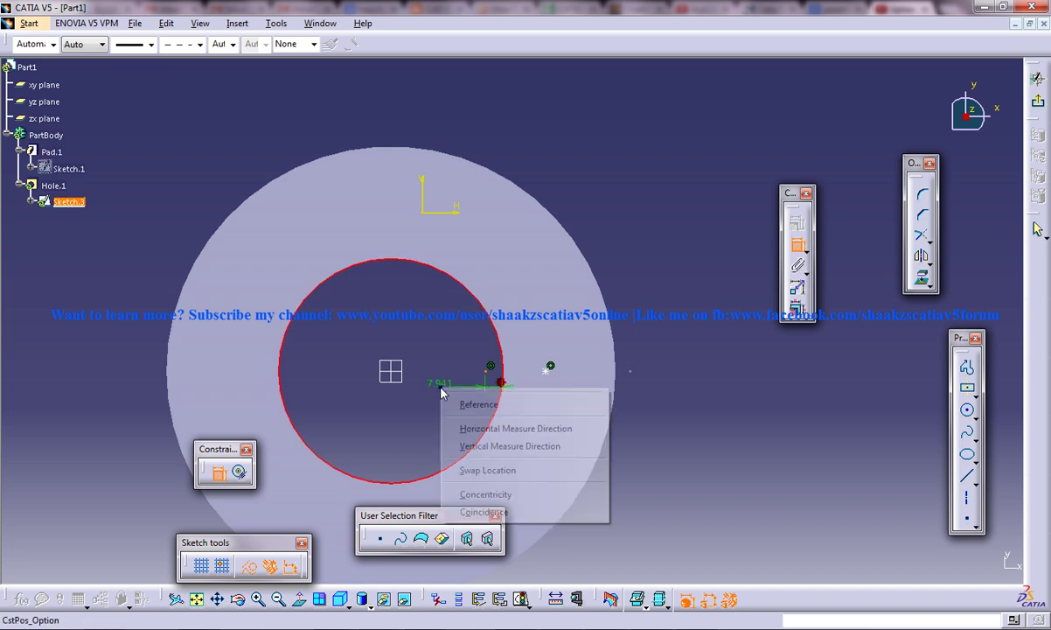
pyautogui.click(511, 513)
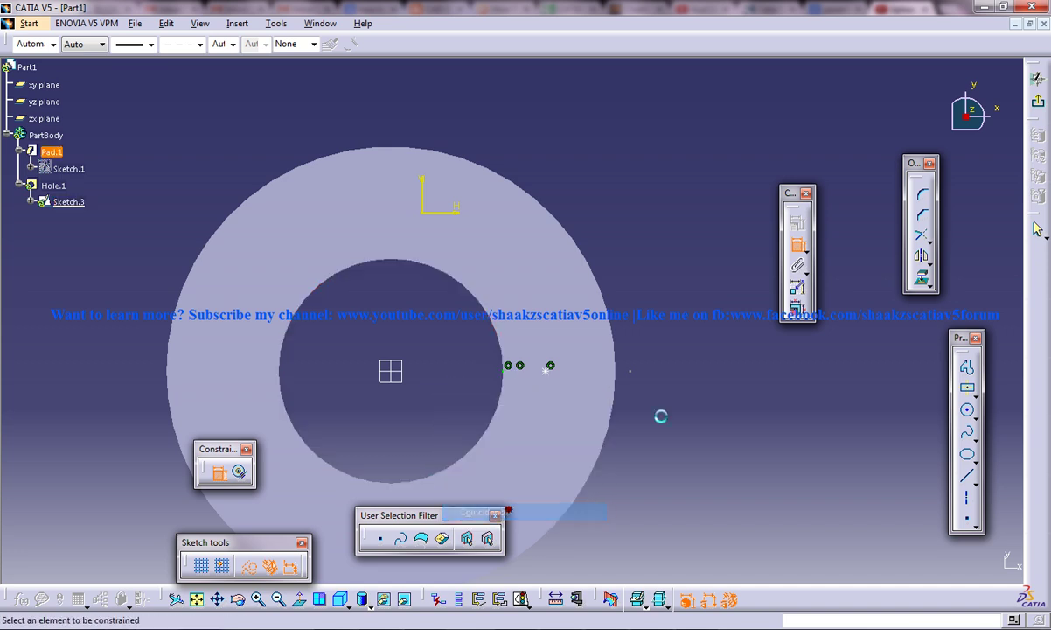
# Step: Make the outer sketch point coincident with the horizontal reference plane and the ring's outer circular edge
pyautogui.click(631, 370)
pyautogui.click(399, 371)
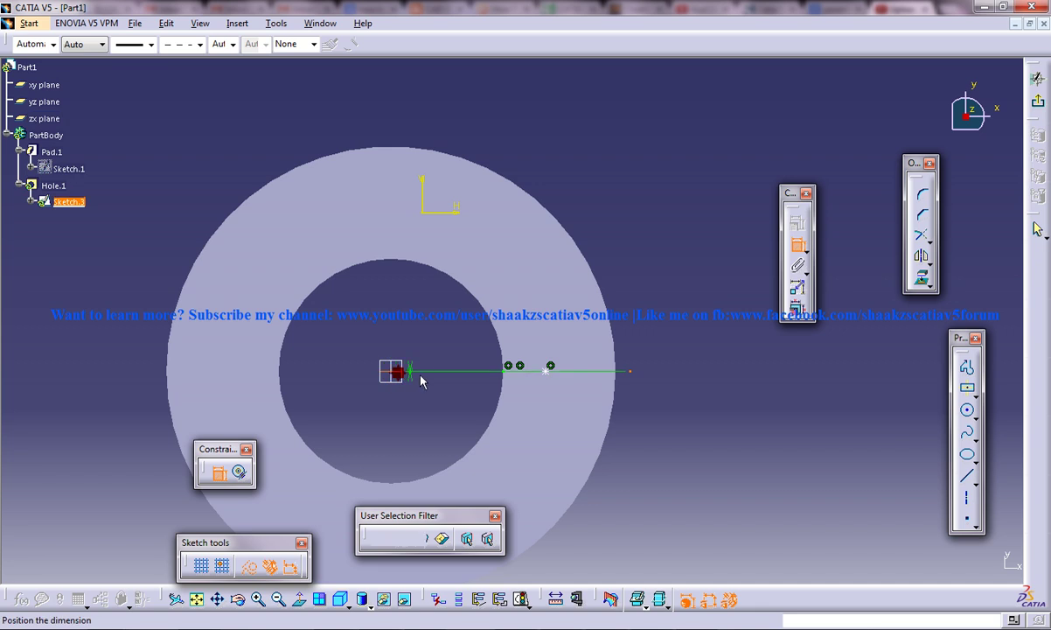
pyautogui.rightClick(678, 390)
pyautogui.click(721, 454)
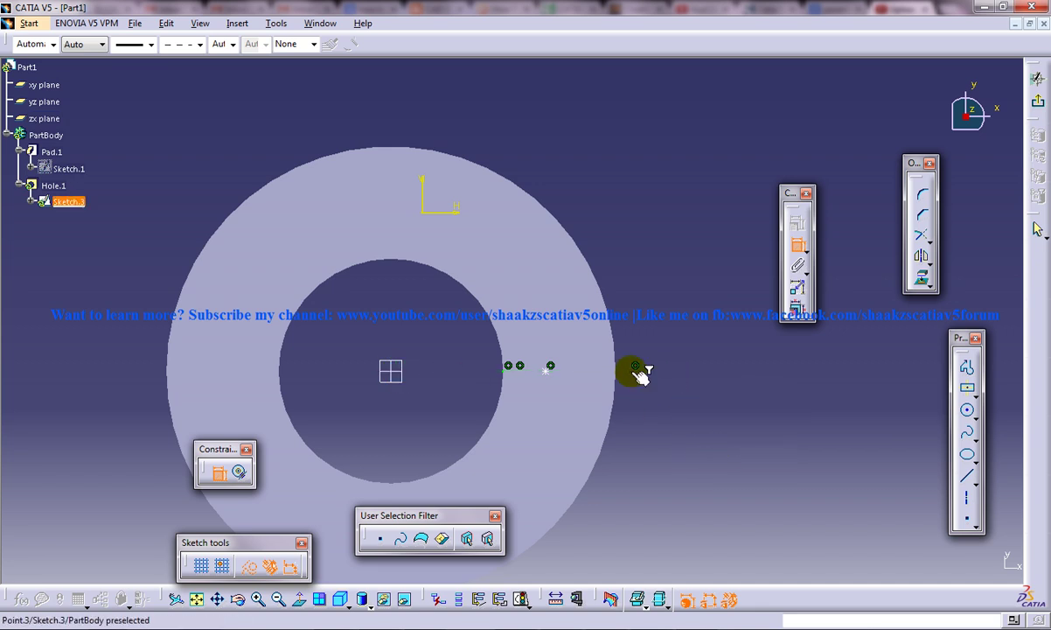
pyautogui.click(614, 390)
pyautogui.rightClick(664, 391)
pyautogui.click(723, 511)
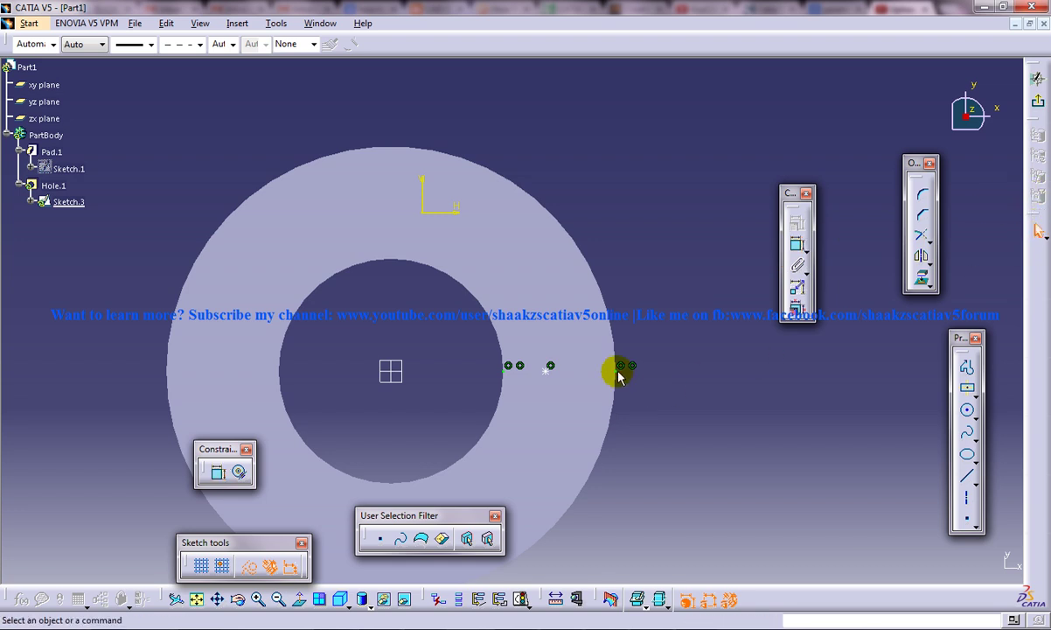
# Step: Apply an Equidistant point constraint between the two edge points and the hole centre, and exit the positioning sketch
pyautogui.click(505, 370)
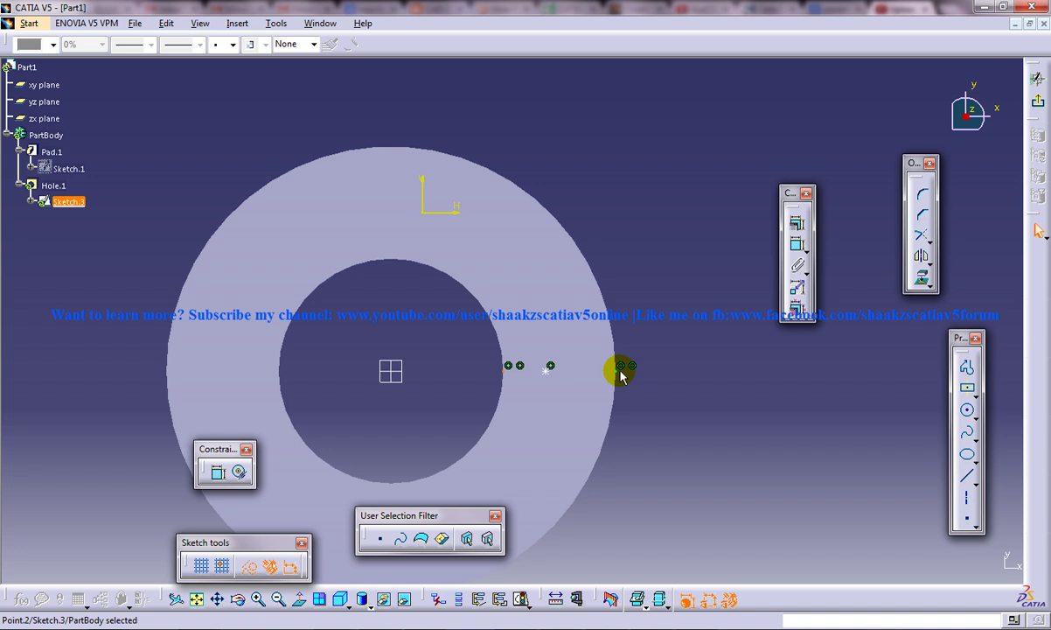
pyautogui.click(614, 369)
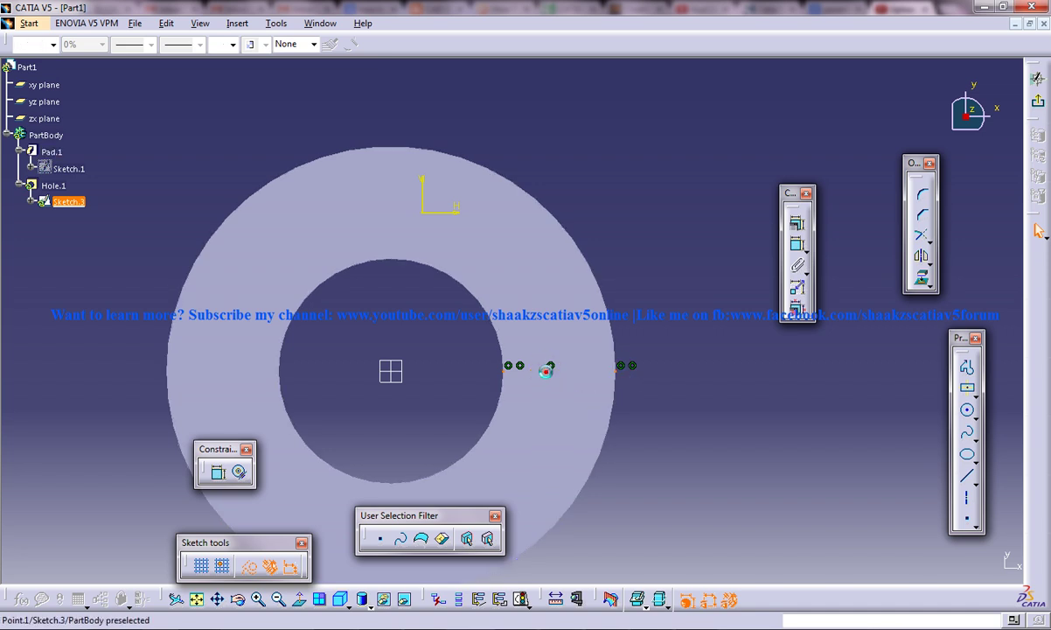
pyautogui.keyDown('ctrl'); pyautogui.click(546, 370); pyautogui.keyUp('ctrl')
pyautogui.click(795, 222)
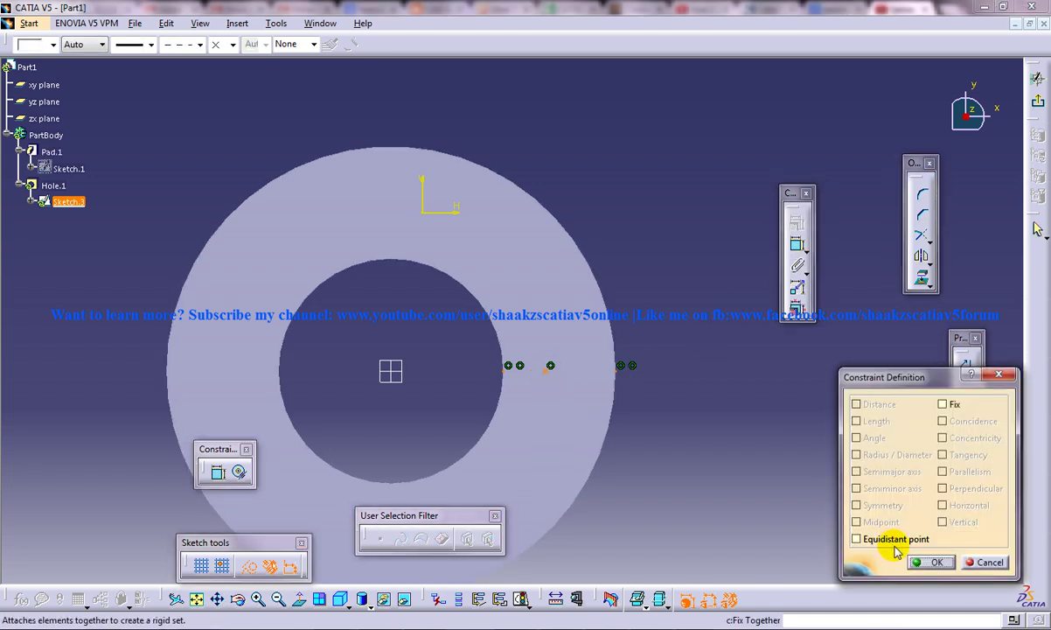
pyautogui.click(857, 539)
pyautogui.click(932, 562)
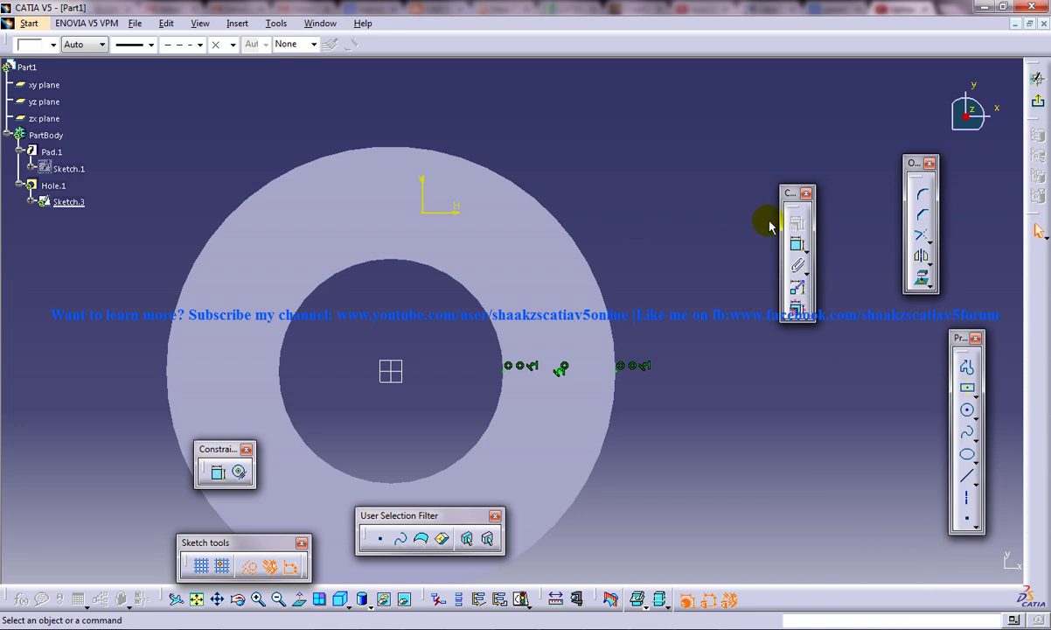
pyautogui.click(1038, 102)
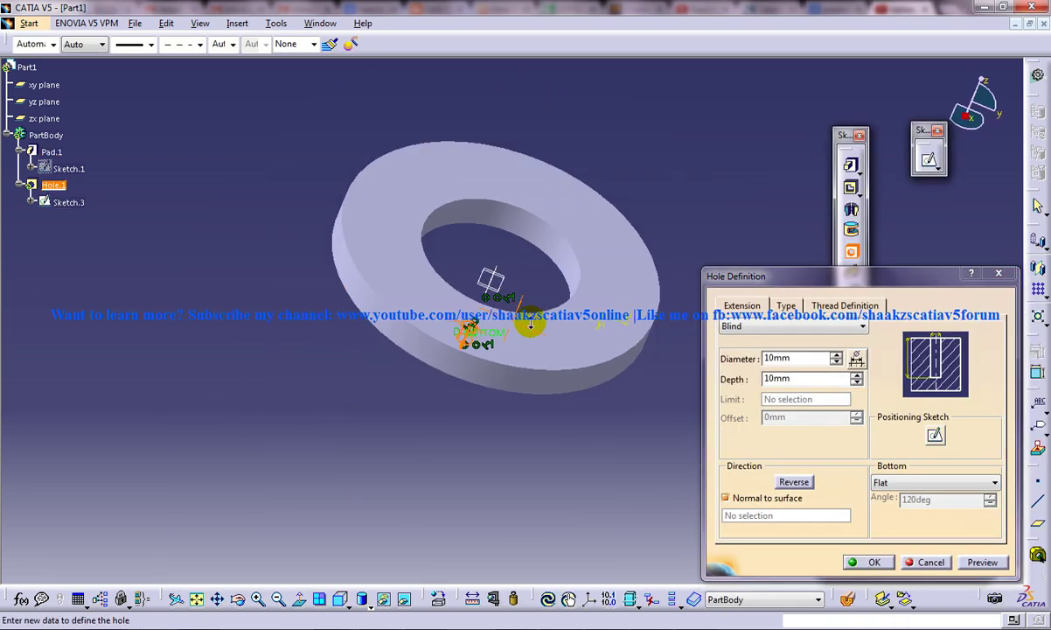
# Step: Set the hole diameter to 20 mm and create the blind hole in the ring
pyautogui.moveTo(414, 374); pyautogui.dragTo(338, 385, button='middle')
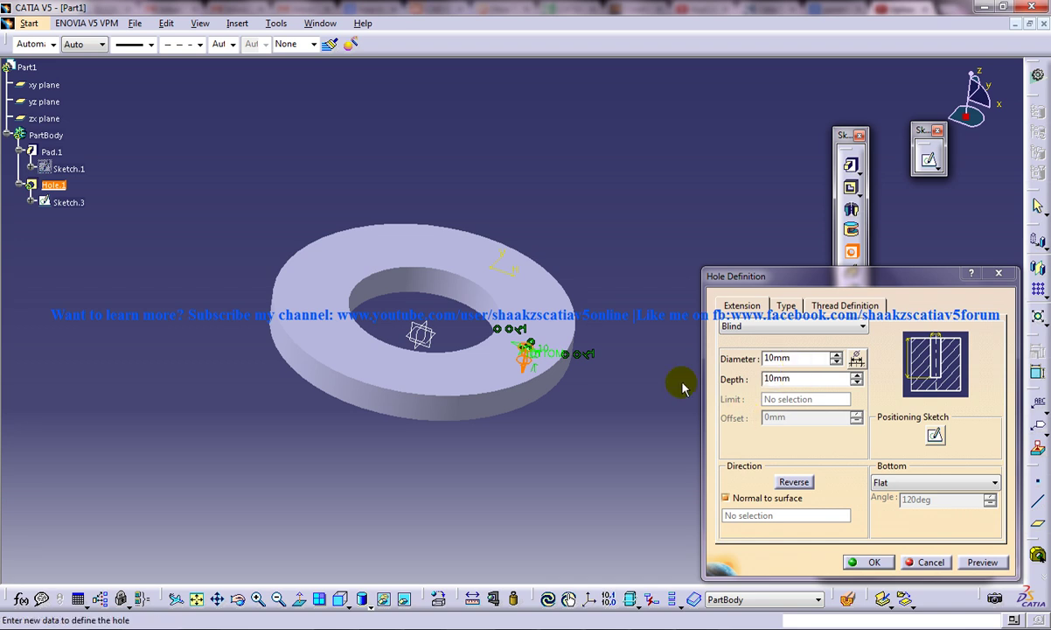
pyautogui.moveTo(399, 298); pyautogui.dragTo(390, 380, button='middle')
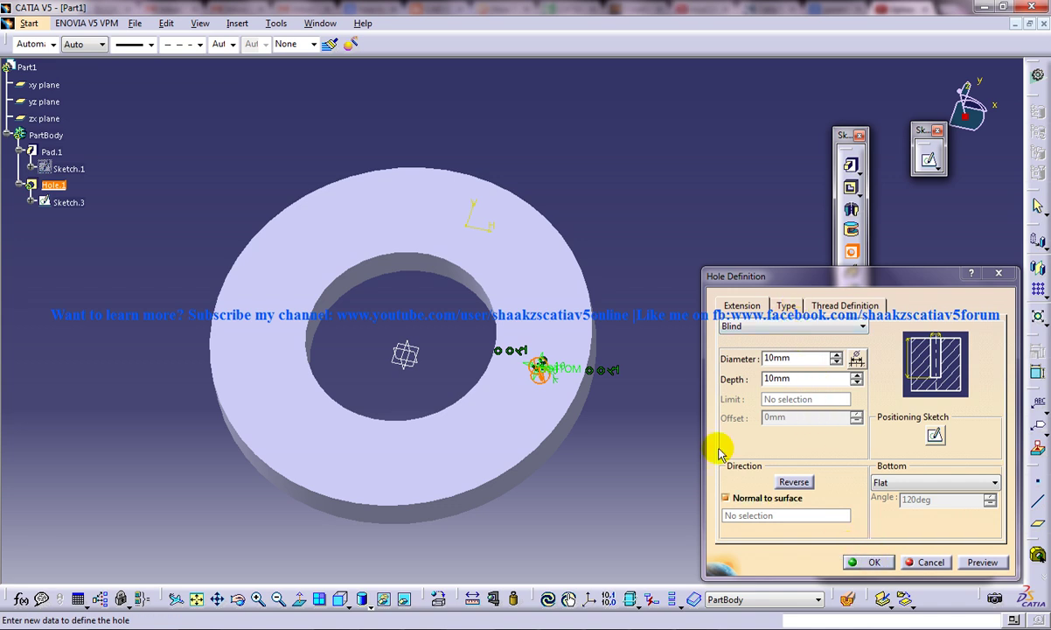
pyautogui.click(757, 359)
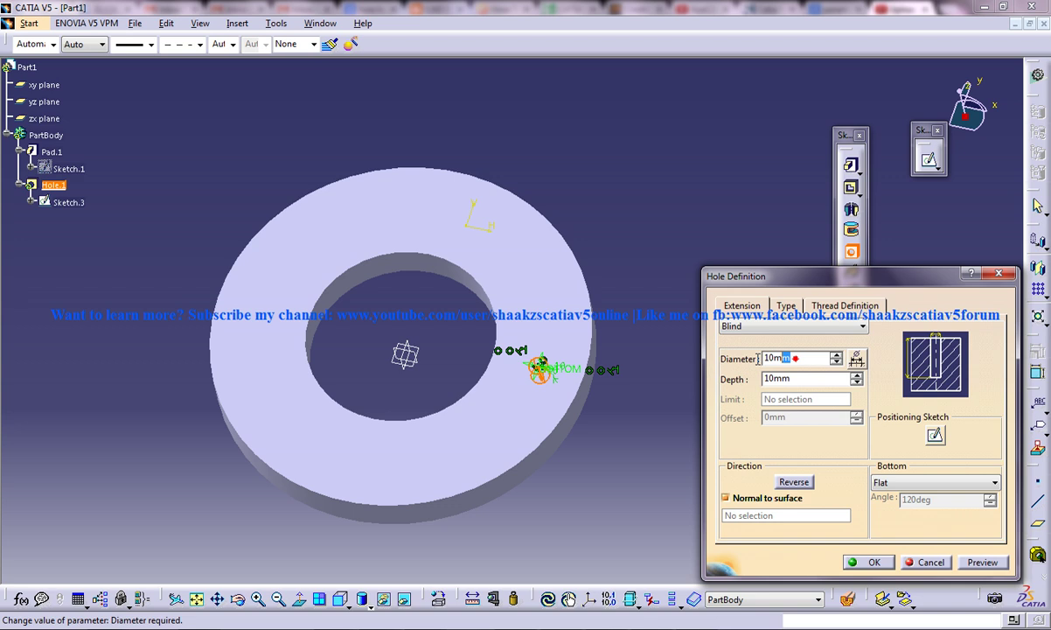
pyautogui.moveTo(758, 359); pyautogui.dragTo(745, 365)
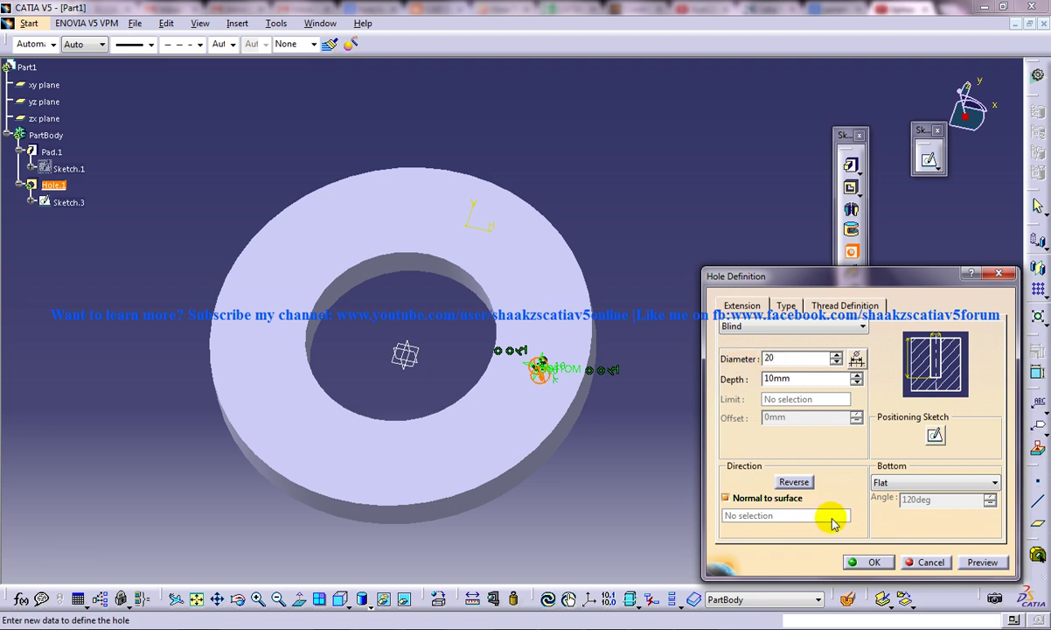
pyautogui.click(779, 378)
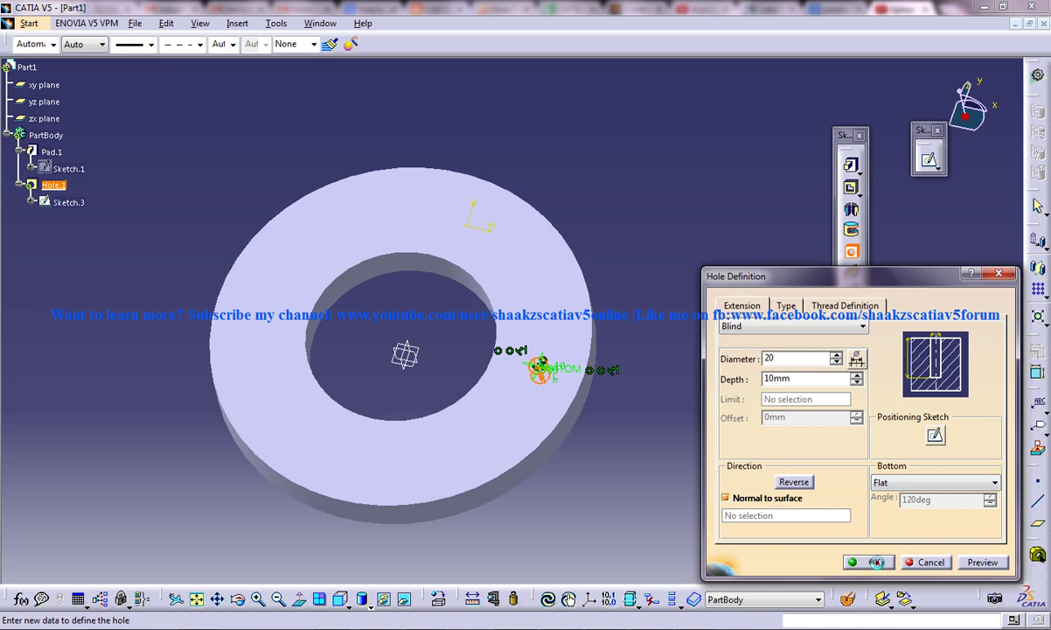
pyautogui.click(876, 562)
pyautogui.moveTo(612, 410); pyautogui.dragTo(389, 402, button='middle')
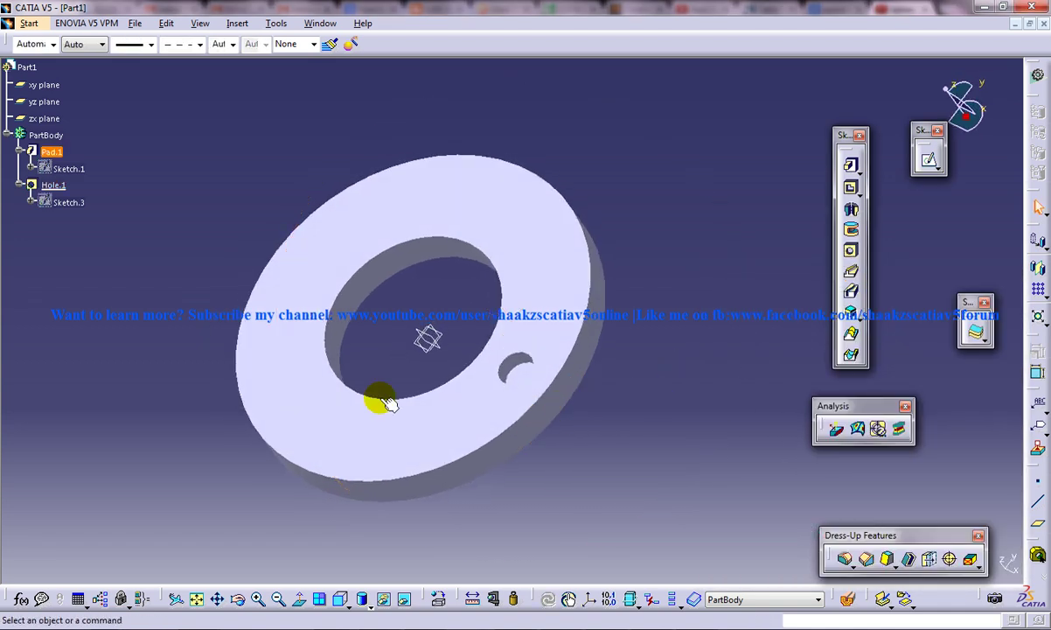
# Step: Review the pad's definition and close it unchanged, leaving nothing selected
pyautogui.doubleClick(51, 151)
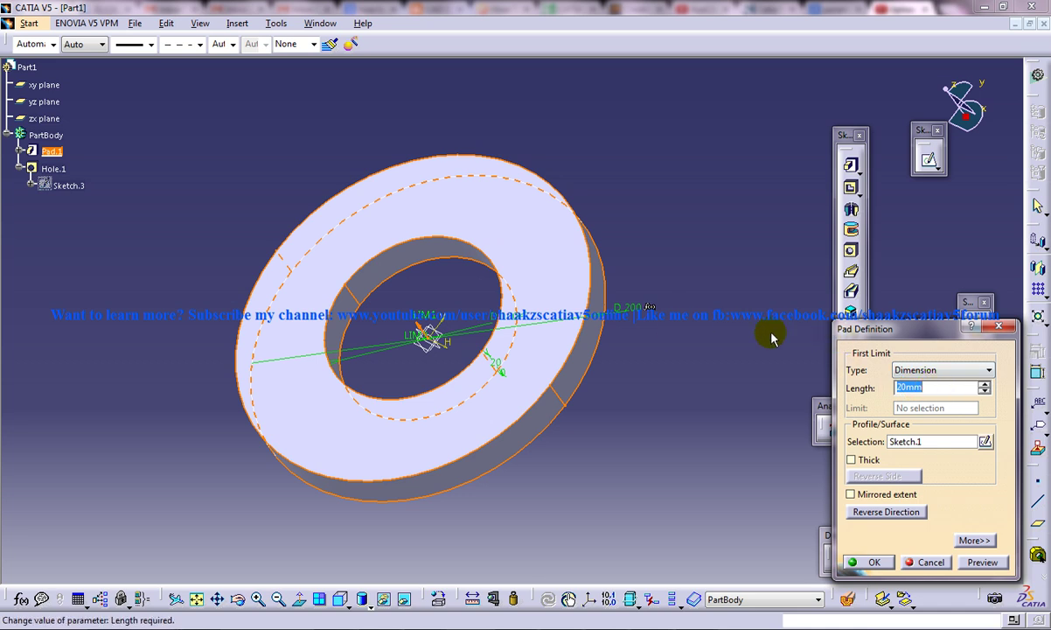
pyautogui.click(873, 561)
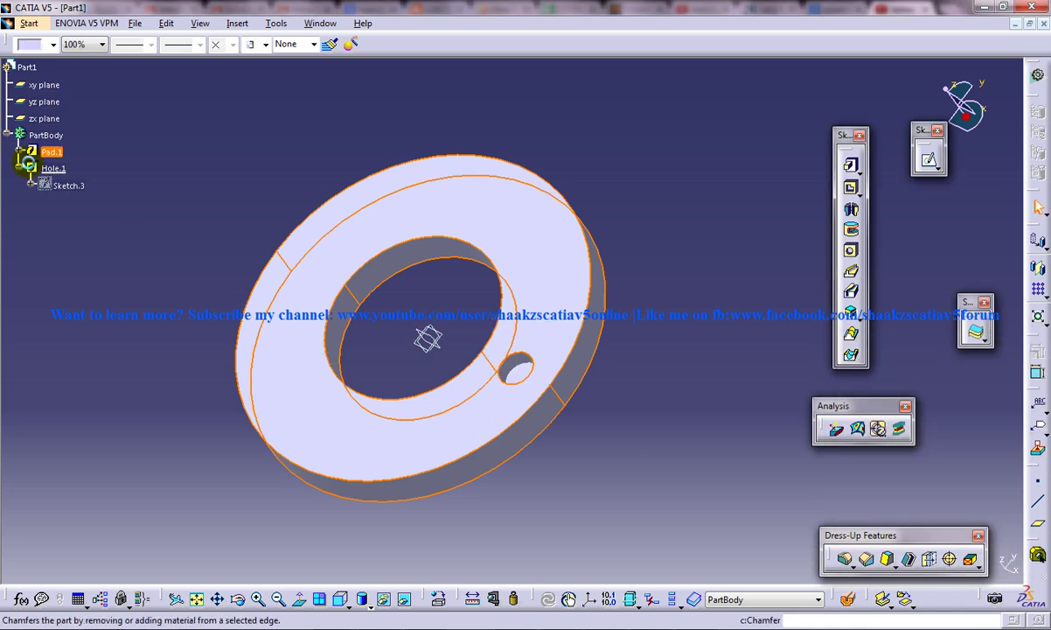
pyautogui.moveTo(415, 294); pyautogui.dragTo(597, 277, button='middle')
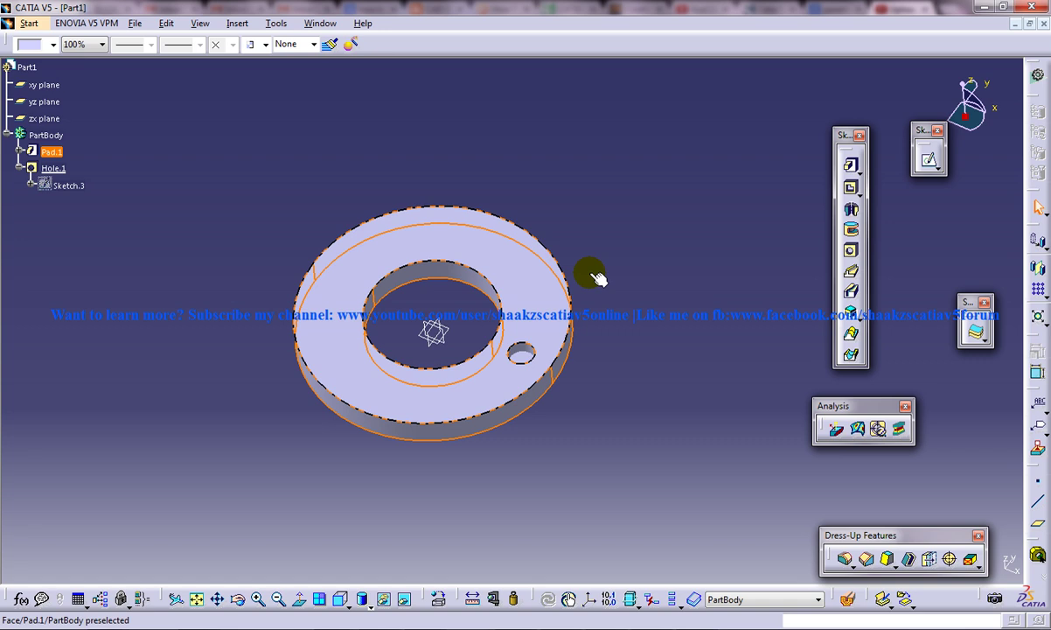
pyautogui.click(597, 278)
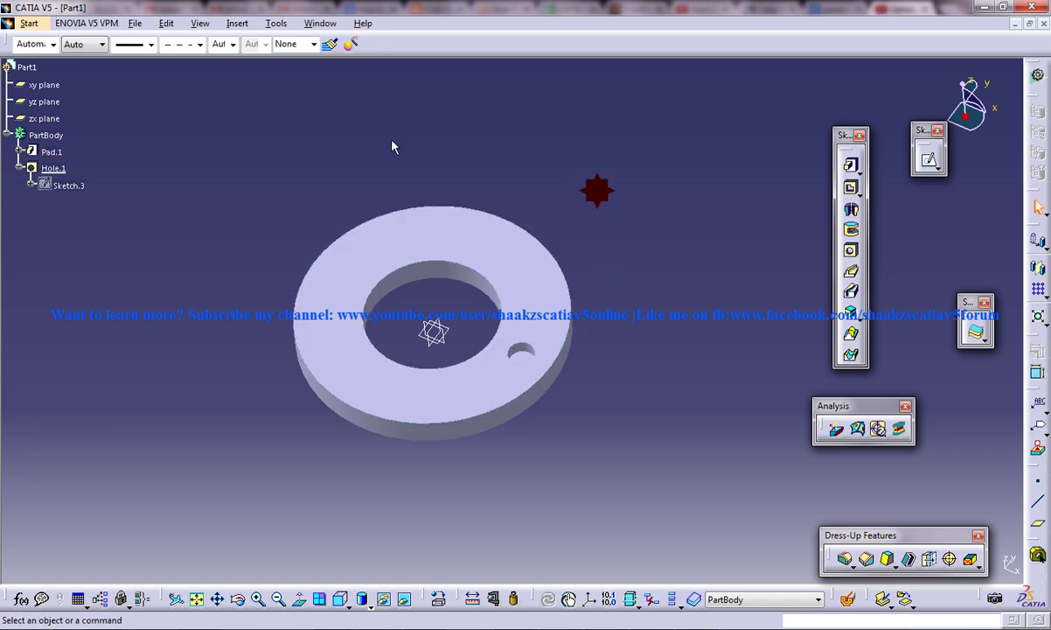
# Step: Rename the pad's first limit length parameter as Pad in the part's formulas
pyautogui.click(276, 22)
pyautogui.click(281, 41)
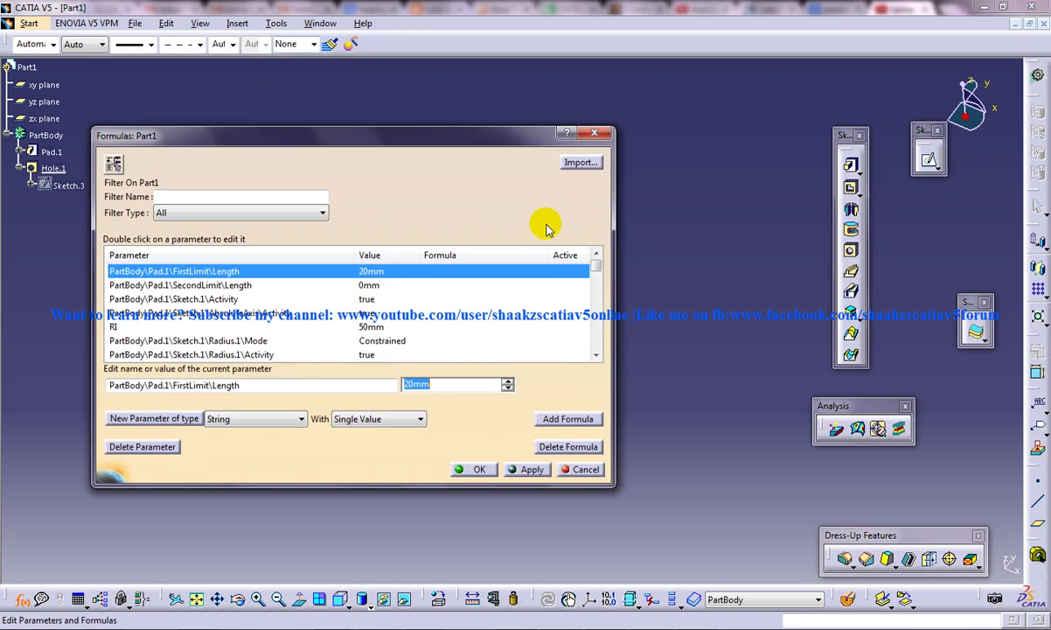
pyautogui.moveTo(377, 140); pyautogui.dragTo(765, 152)
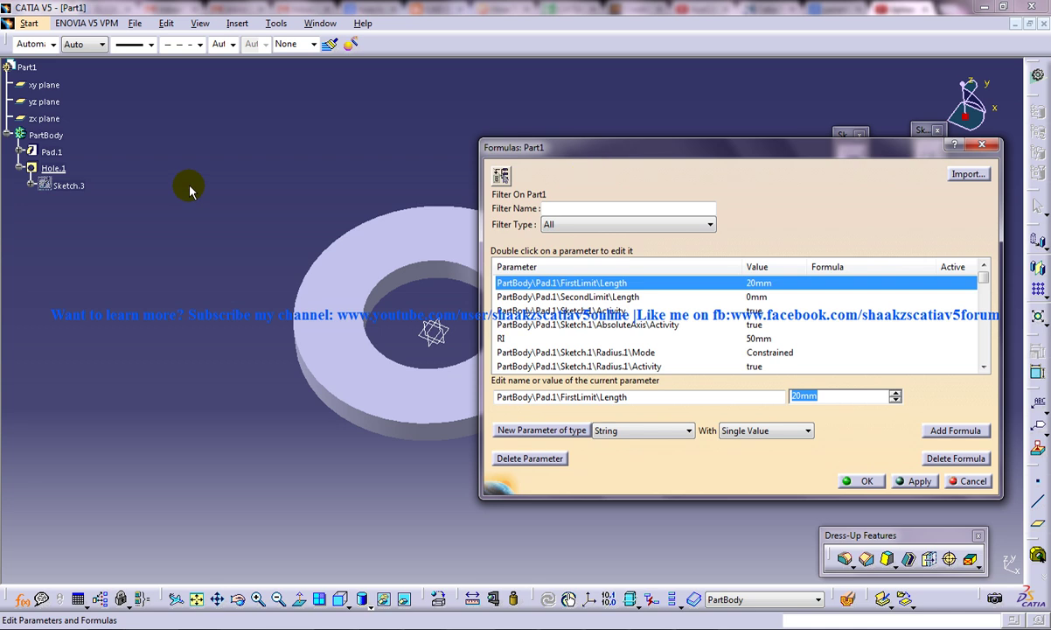
pyautogui.click(35, 151)
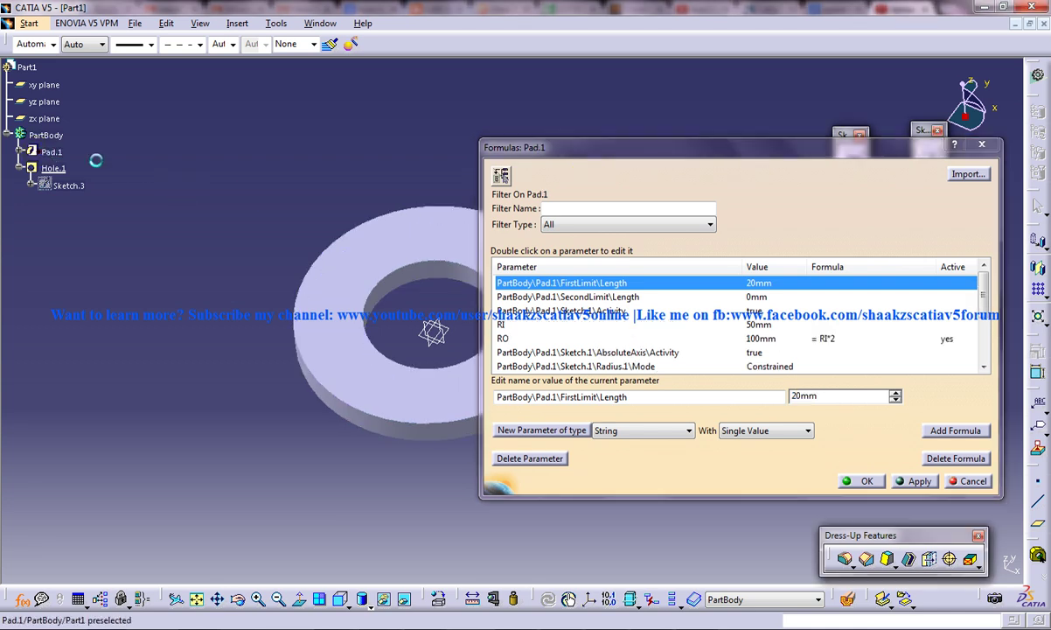
pyautogui.tripleClick(670, 396)
pyautogui.write('Pad')
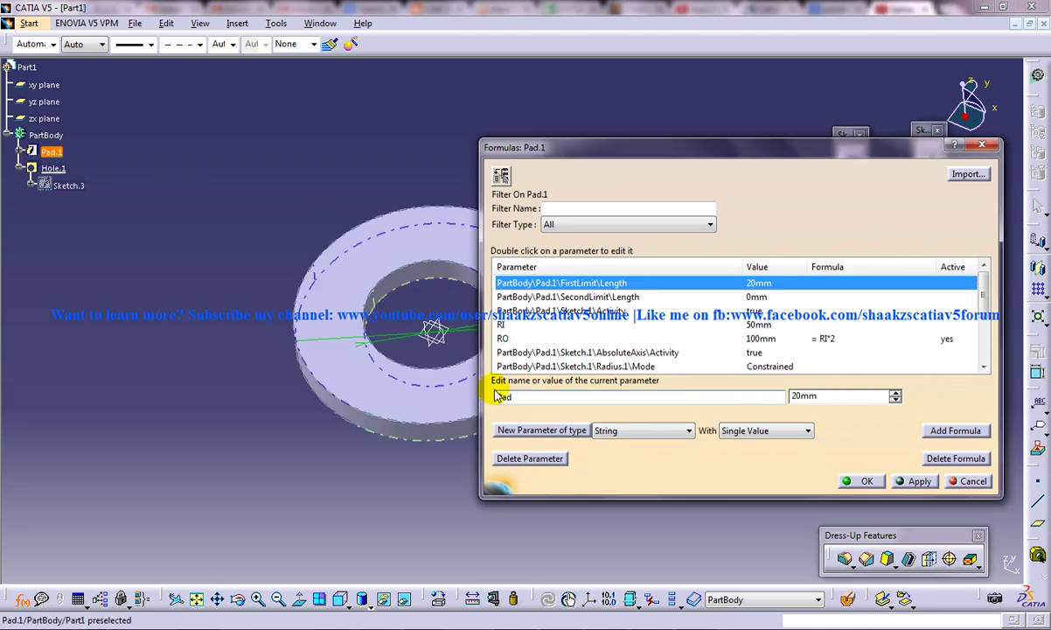
pyautogui.click(910, 482)
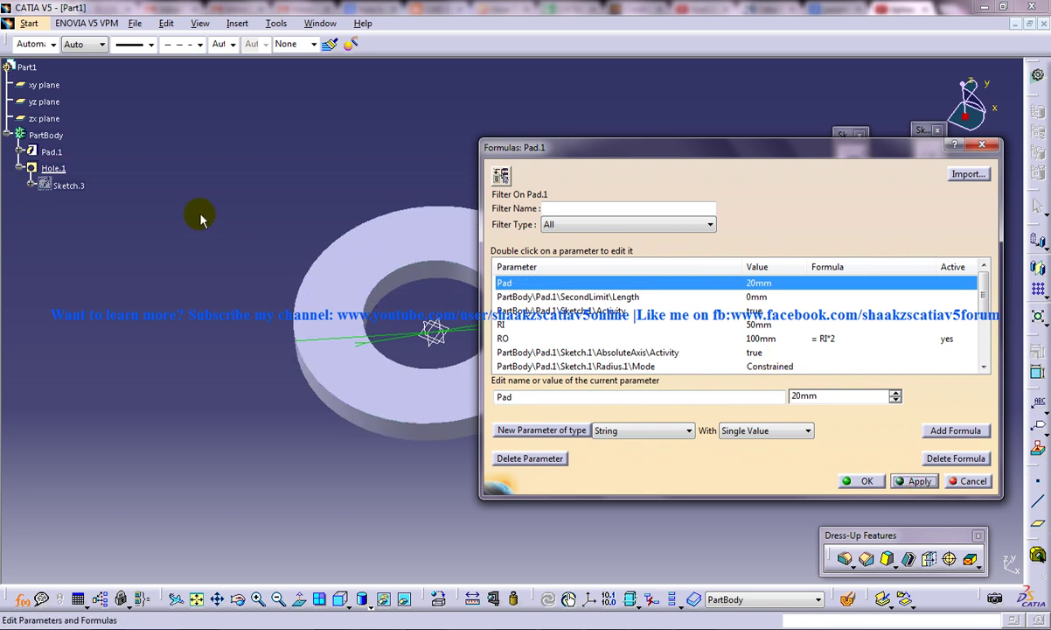
# Step: Rename the hole's depth parameter as Hole
pyautogui.click(52, 168)
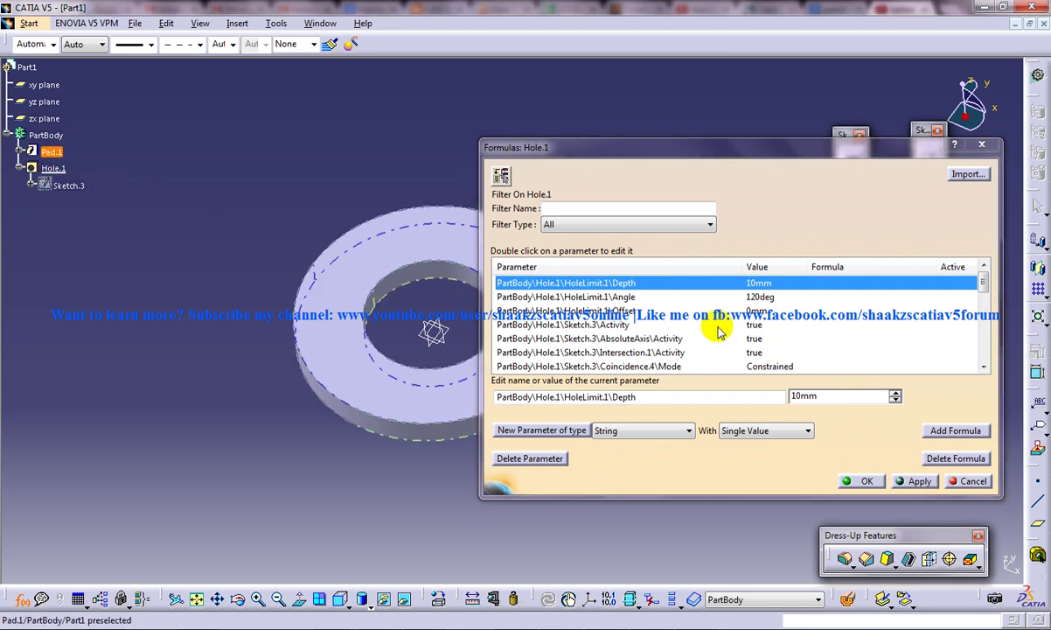
pyautogui.doubleClick(669, 398)
pyautogui.write('Hole')
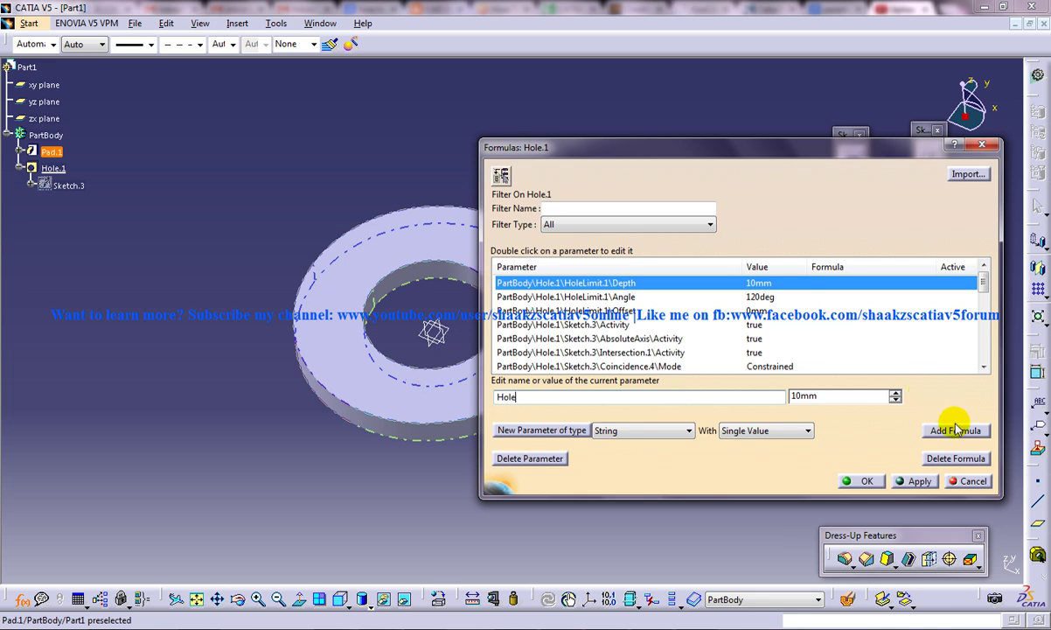
pyautogui.click(915, 481)
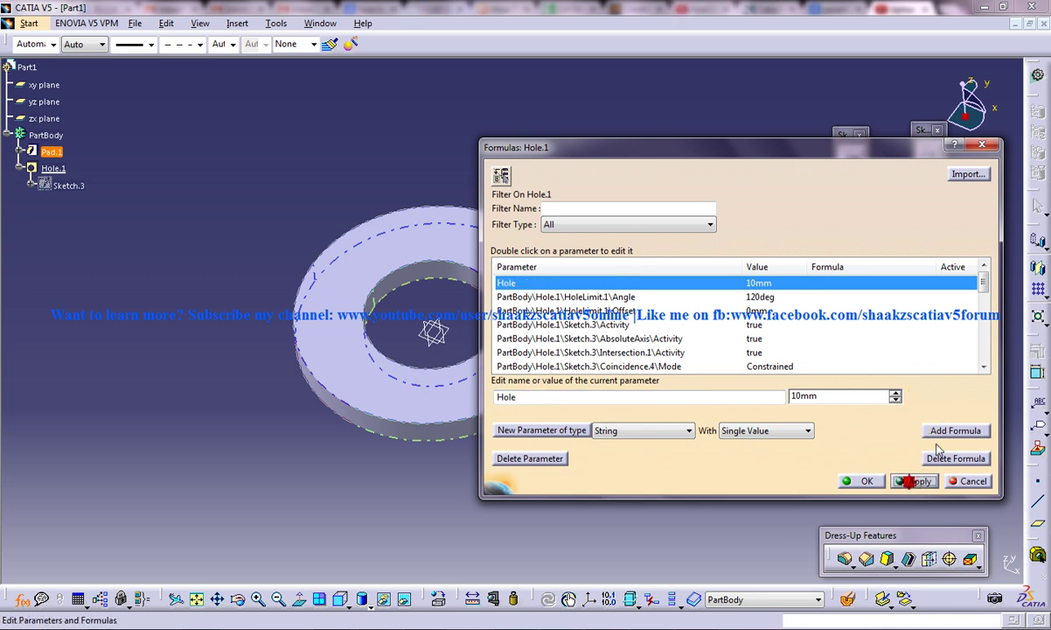
# Step: Add the formula Pad/2 to the Hole depth parameter and close the formulas
pyautogui.click(954, 430)
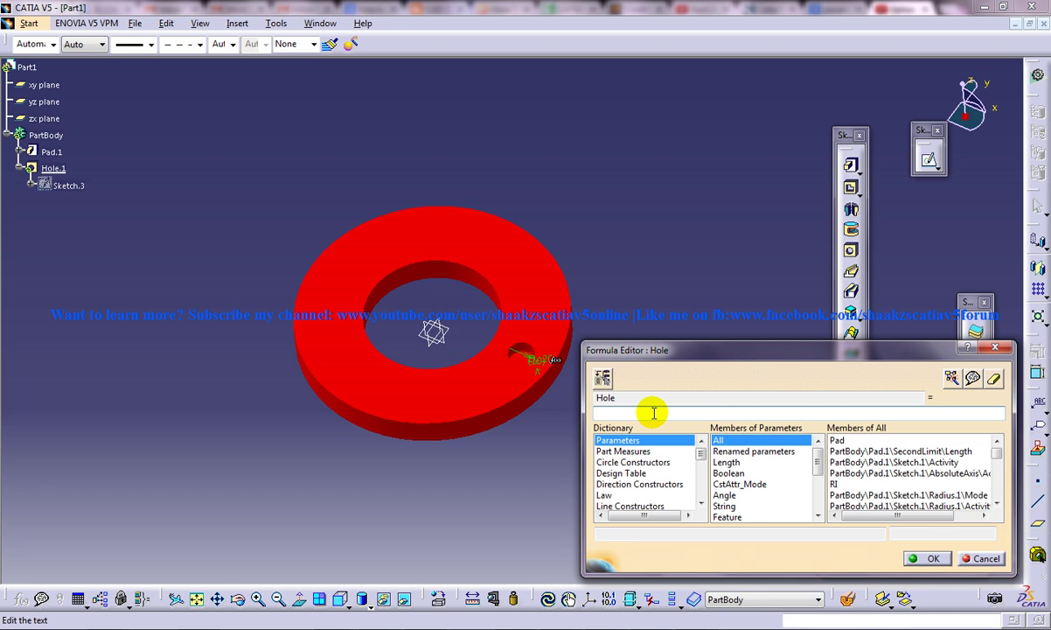
pyautogui.write('ad/2')
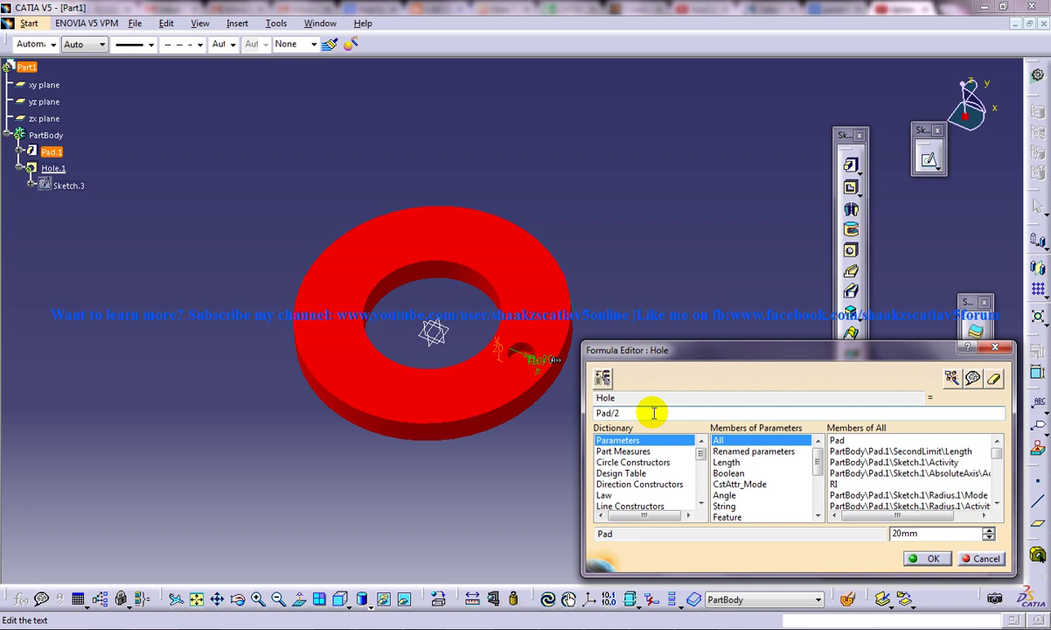
pyautogui.click(929, 557)
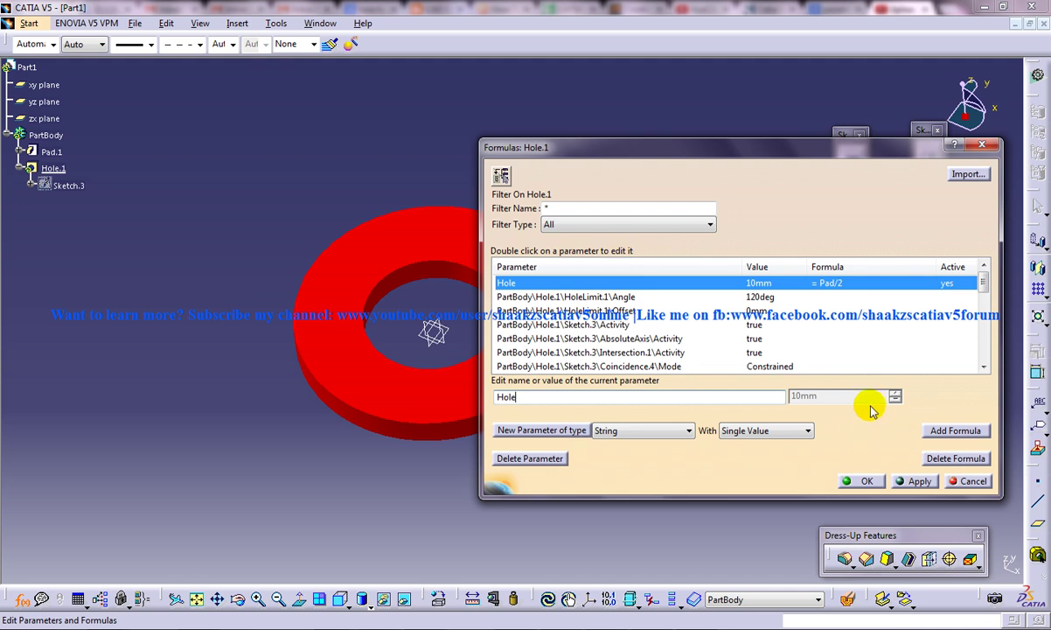
pyautogui.click(866, 481)
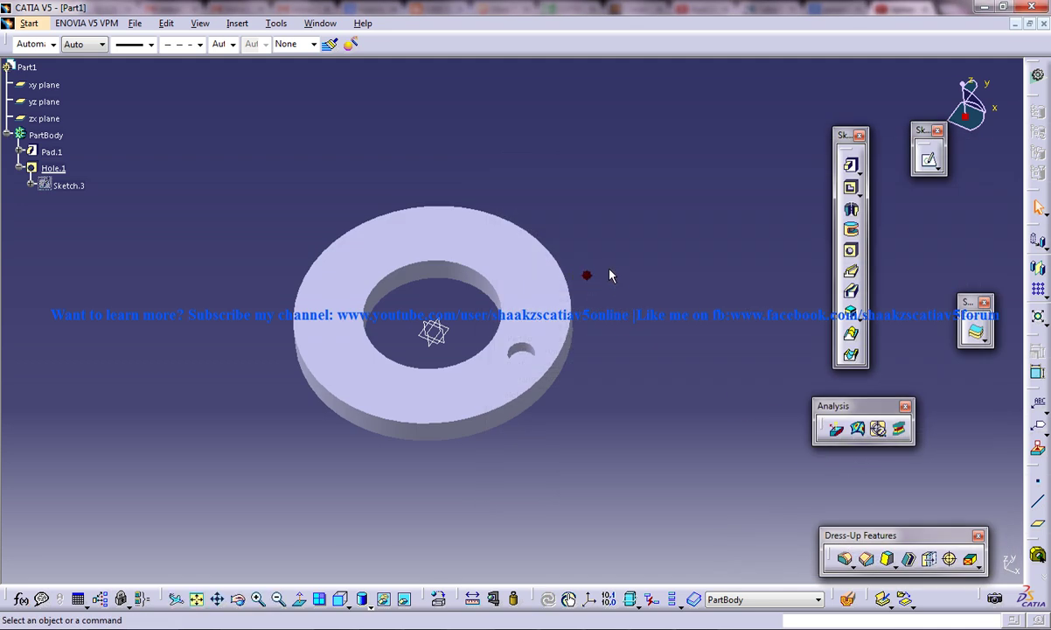
# Step: Set the pad's length to 30 mm
pyautogui.moveTo(586, 274); pyautogui.dragTo(568, 243, button='middle')
pyautogui.moveTo(436, 321); pyautogui.dragTo(464, 315, button='middle')
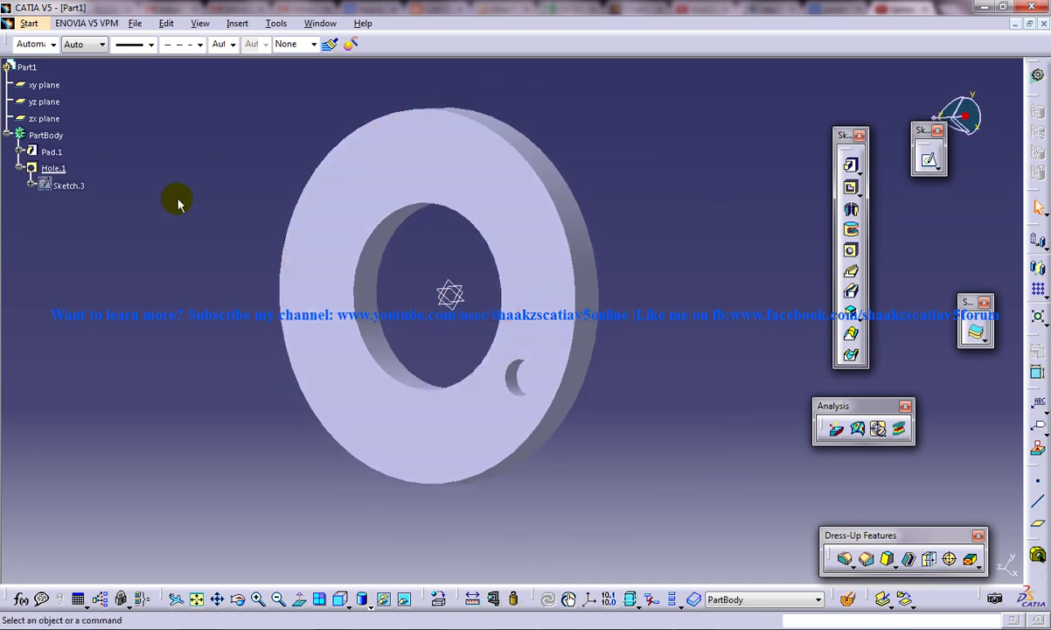
pyautogui.doubleClick(51, 152)
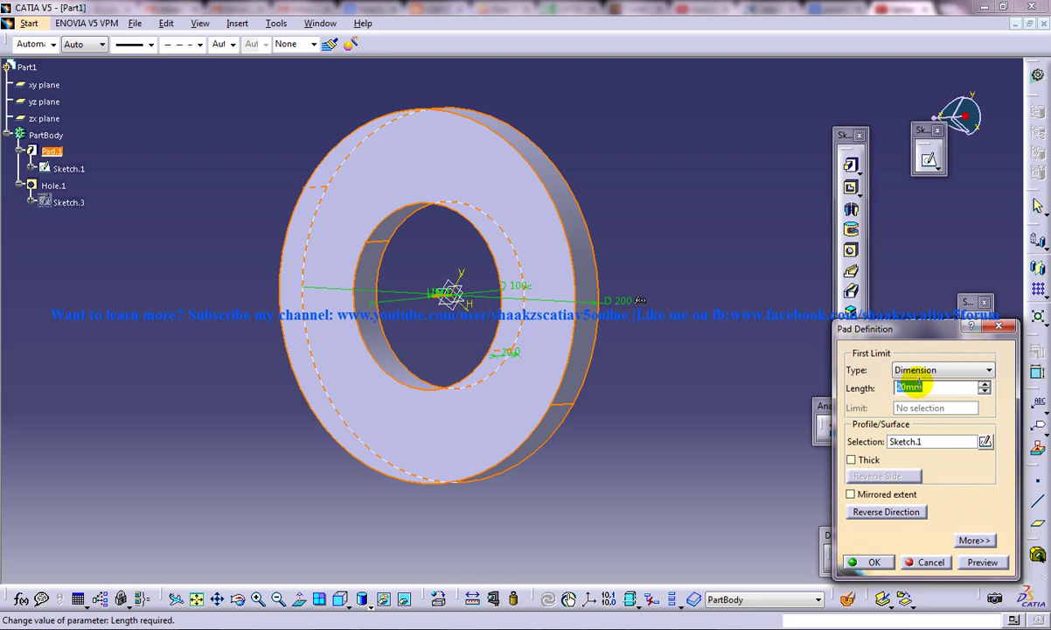
pyautogui.click(934, 387)
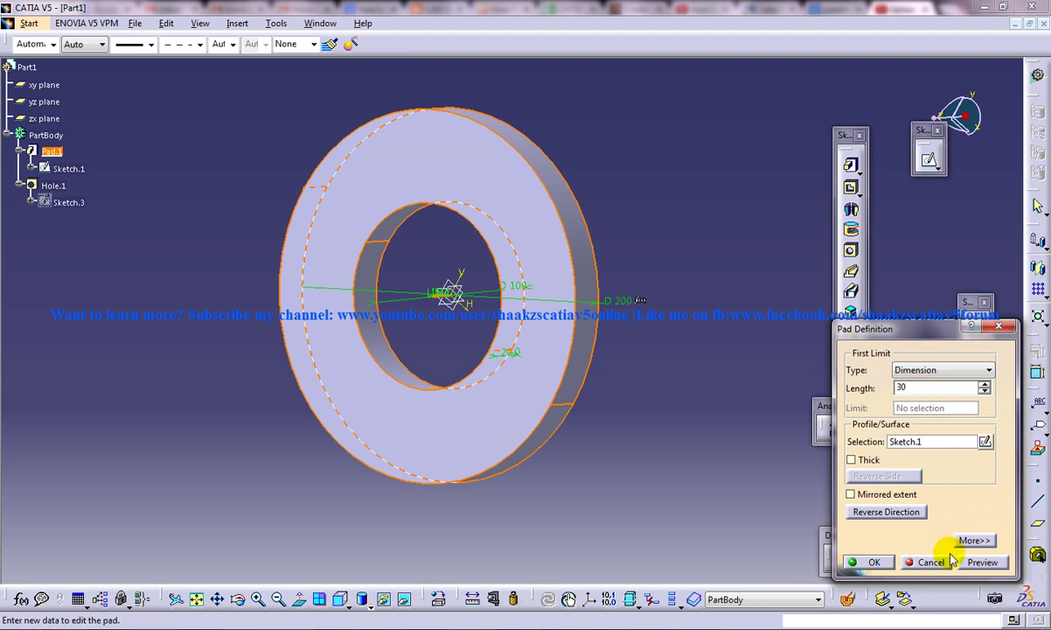
pyautogui.click(982, 561)
pyautogui.click(875, 561)
pyautogui.moveTo(647, 315); pyautogui.dragTo(594, 394, button='middle')
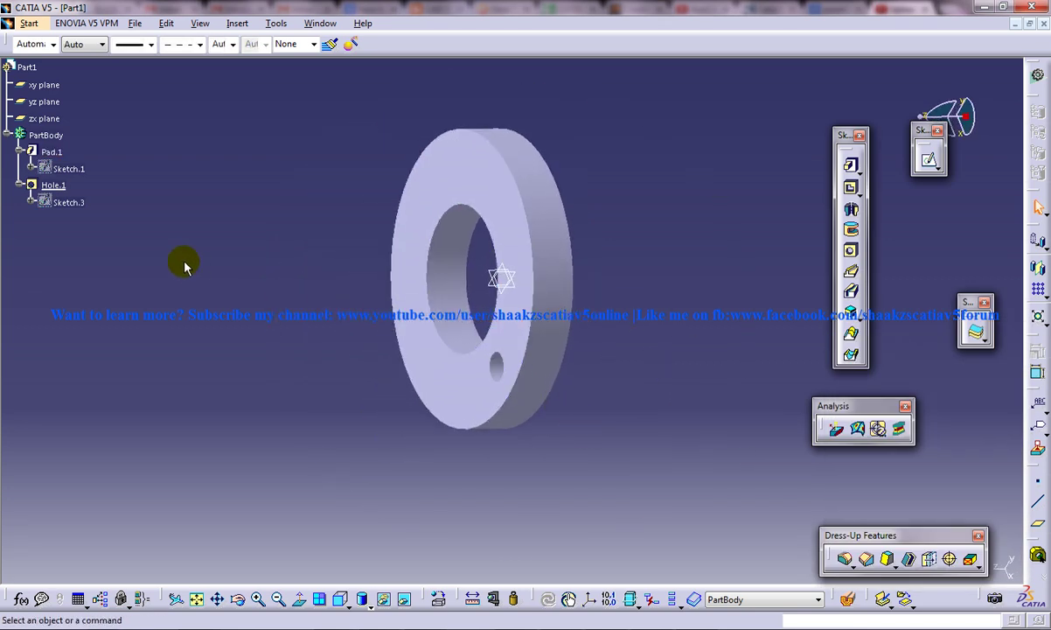
# Step: Check the formula-driven depth in the hole's definition and inspect the hole in the ring
pyautogui.doubleClick(52, 185)
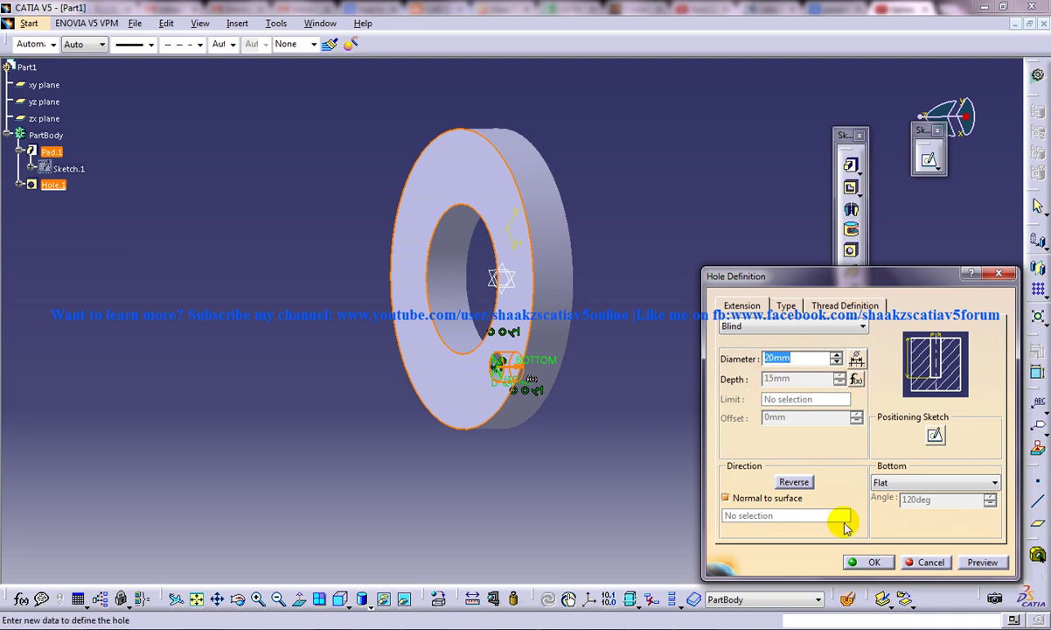
pyautogui.click(866, 561)
pyautogui.moveTo(650, 375); pyautogui.dragTo(633, 359, button='middle')
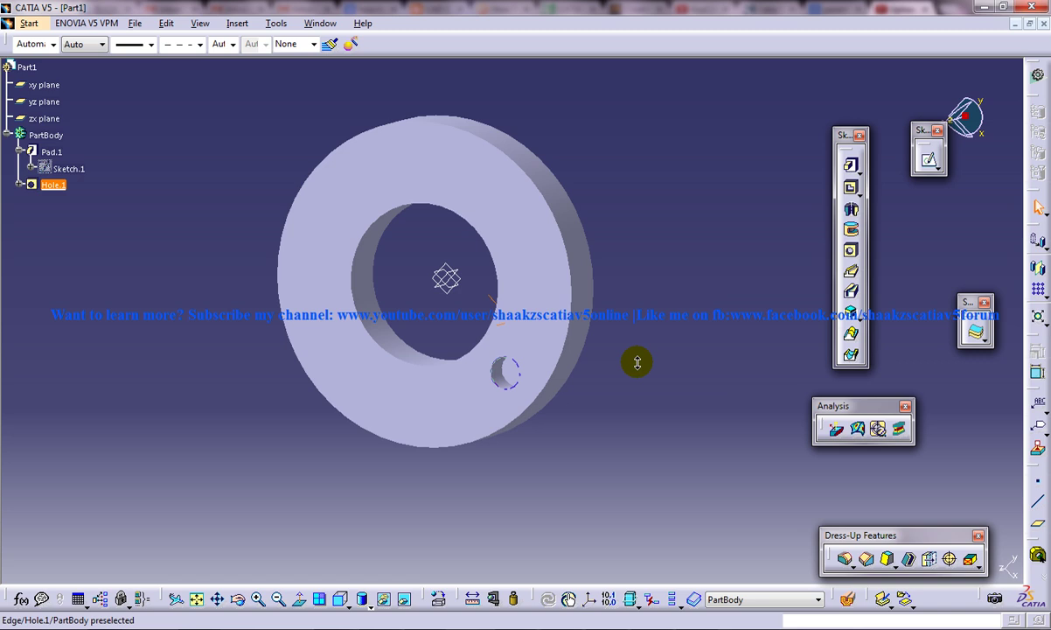
pyautogui.moveTo(412, 266); pyautogui.dragTo(442, 292, button='middle')
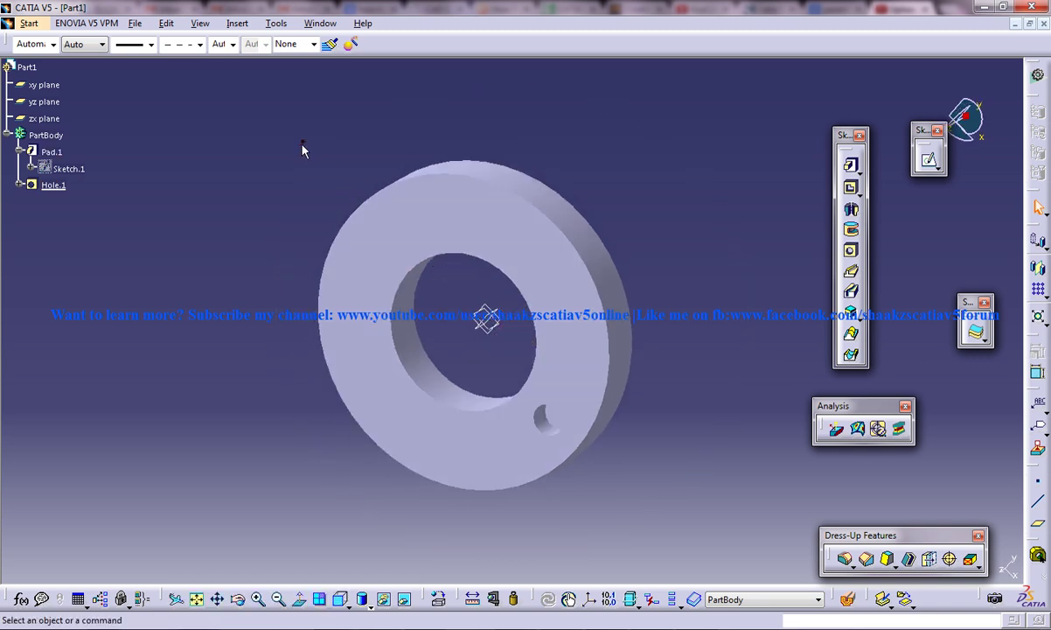
# Step: Open the pad's profile sketch for viewing and return to the part without changing it
pyautogui.doubleClick(69, 168)
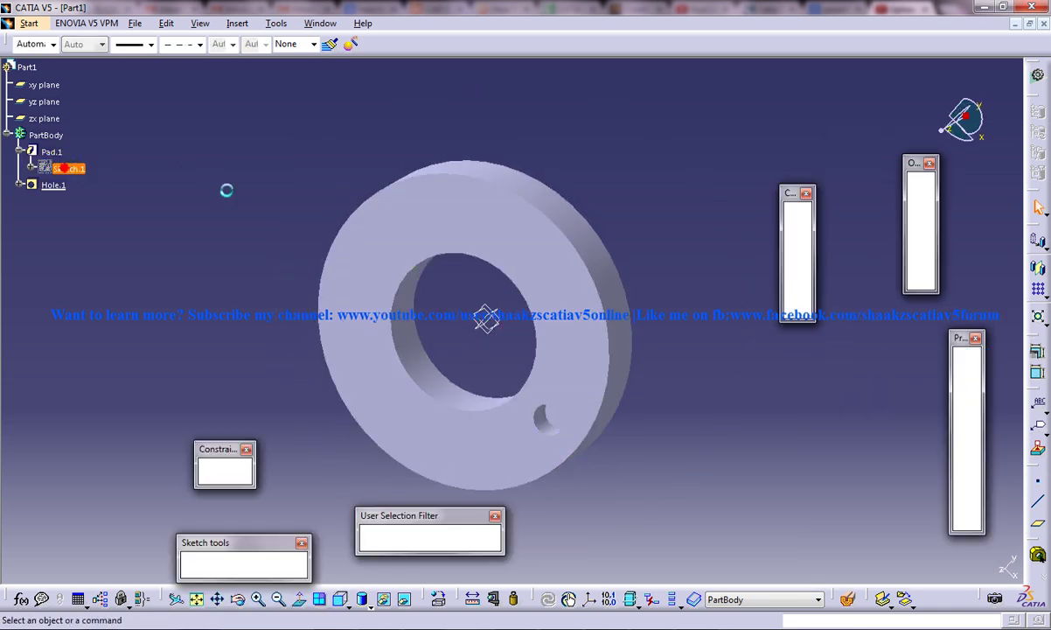
pyautogui.click(1038, 102)
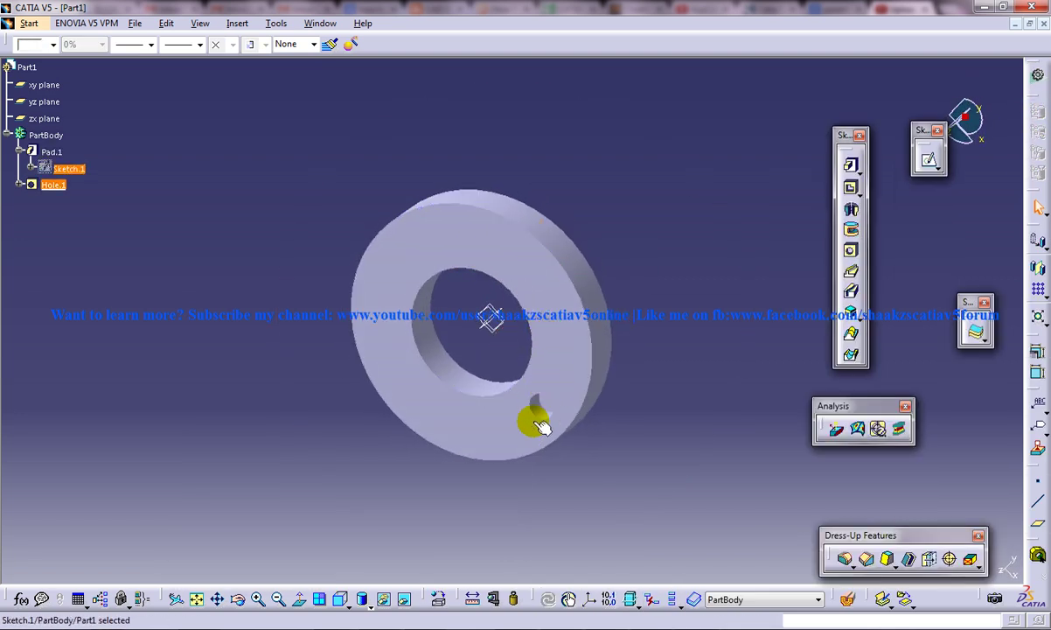
pyautogui.moveTo(622, 375); pyautogui.dragTo(645, 316, button='middle')
pyautogui.click(351, 154)
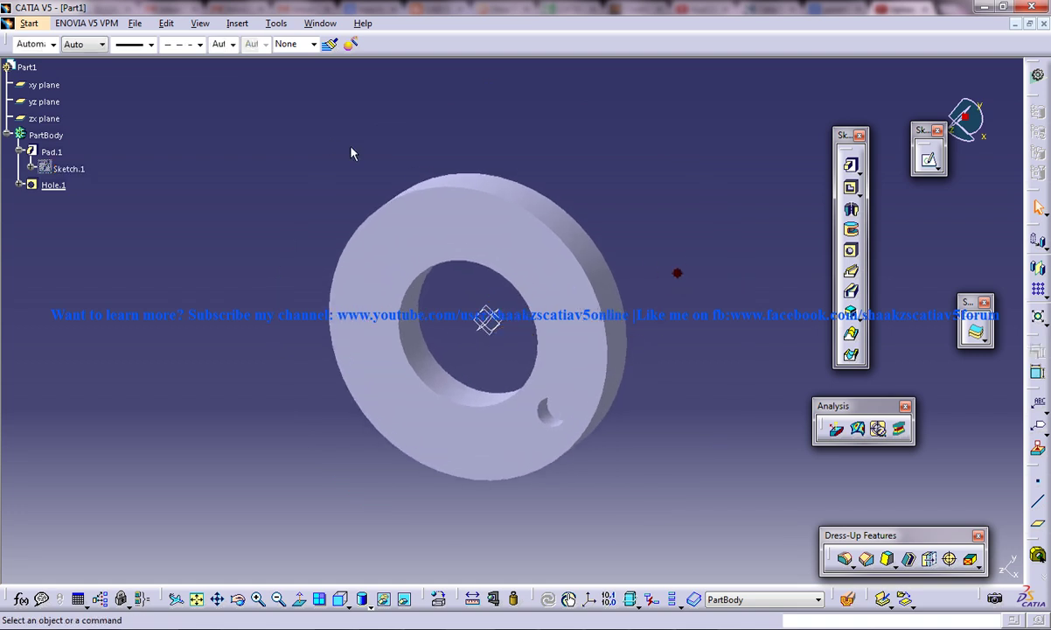
pyautogui.click(237, 23)
pyautogui.moveTo(364, 295)
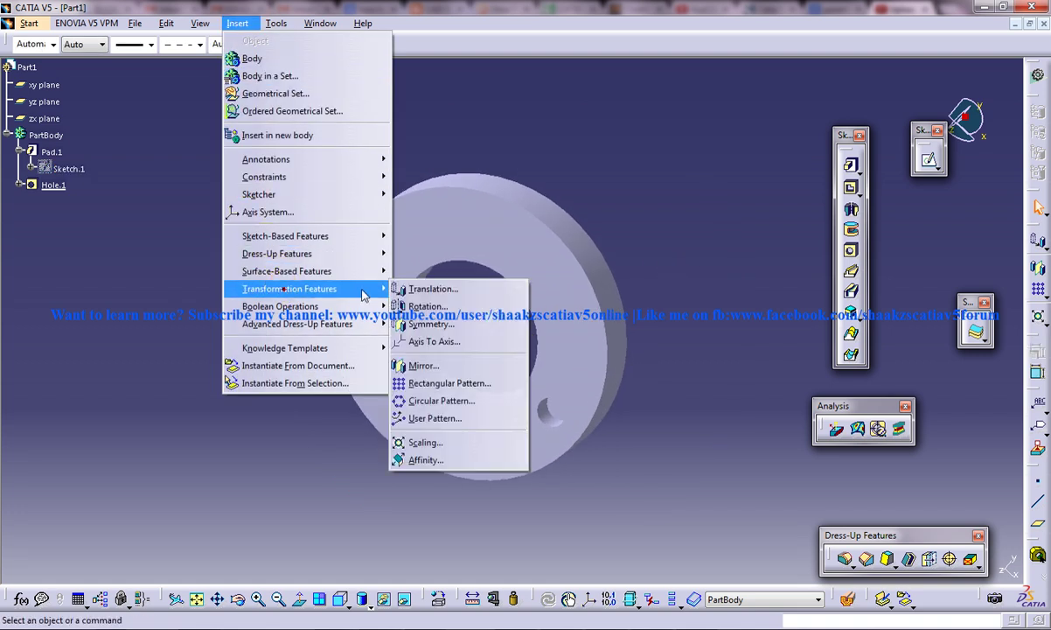
pyautogui.click(441, 401)
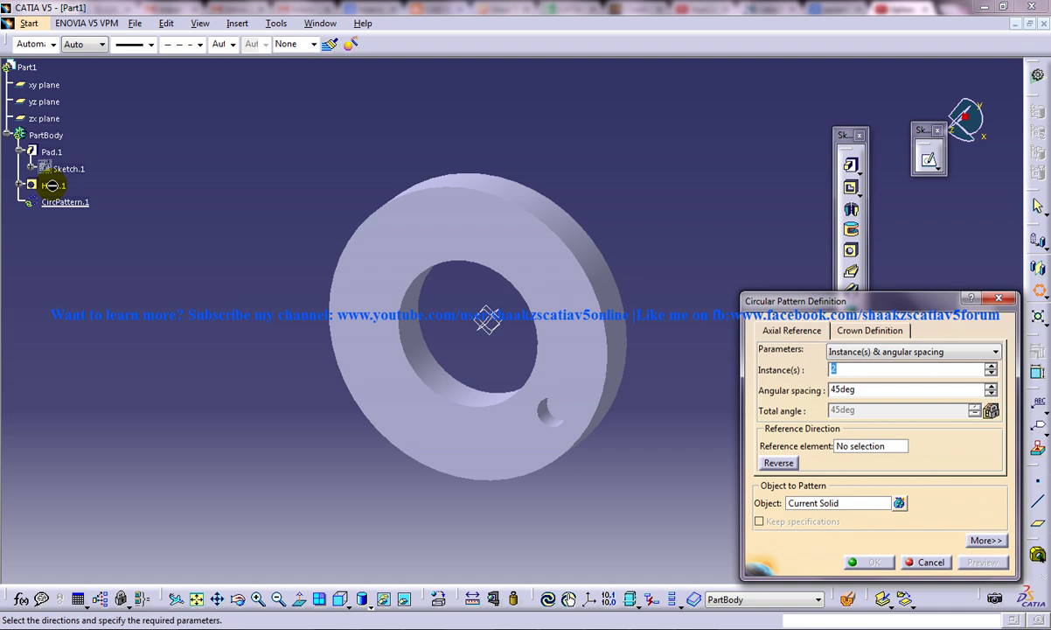
pyautogui.click(929, 561)
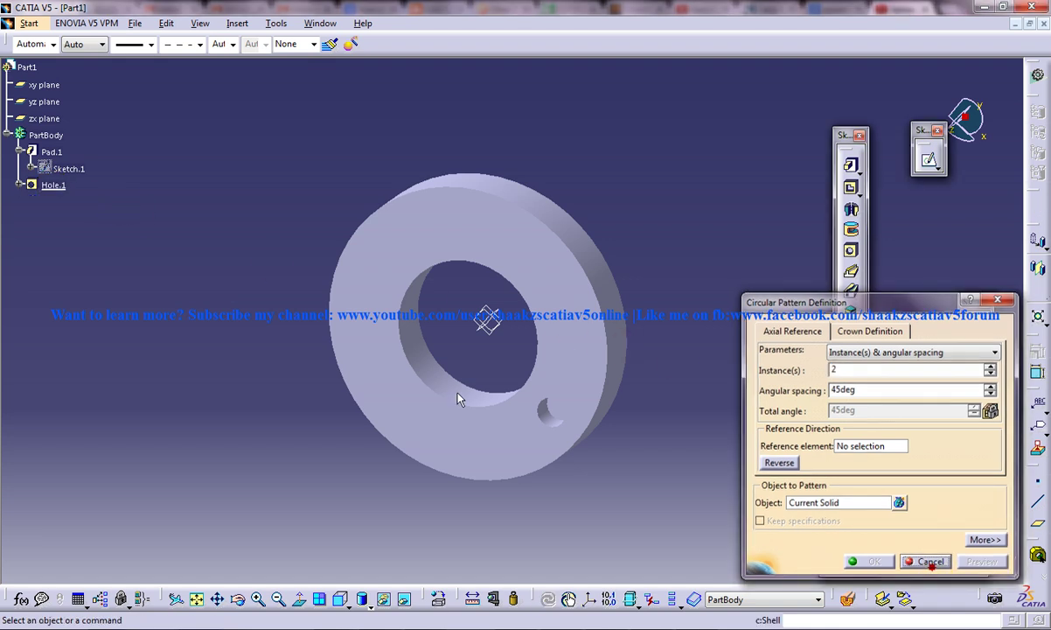
# Step: Create a circular pattern of the hole as a complete crown with 6 instances, using the ring's front face as reference element
pyautogui.click(53, 184)
pyautogui.click(237, 23)
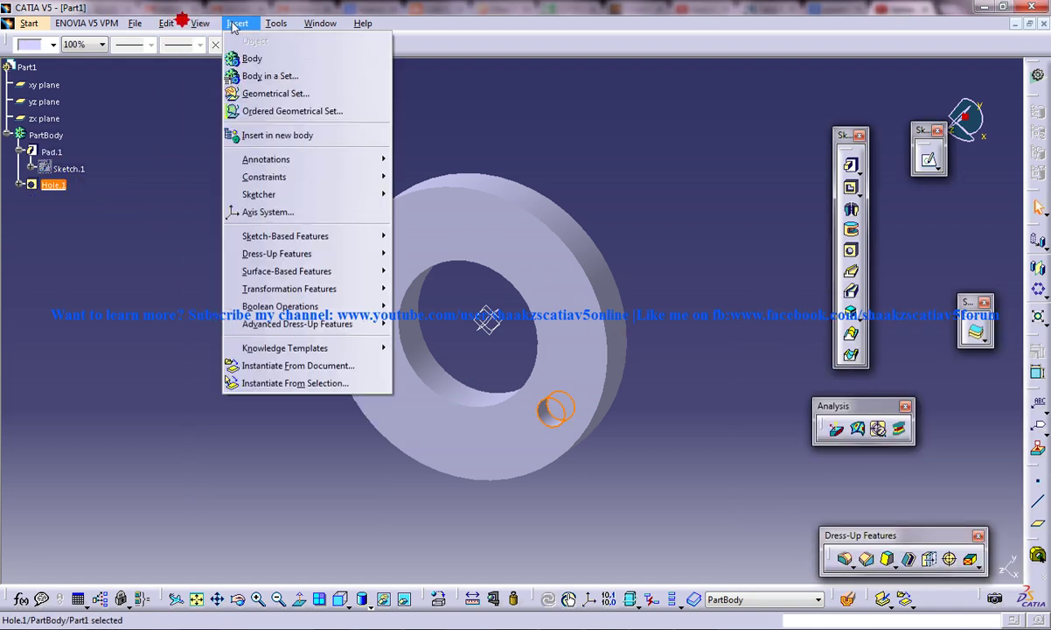
pyautogui.moveTo(262, 288)
pyautogui.click(442, 400)
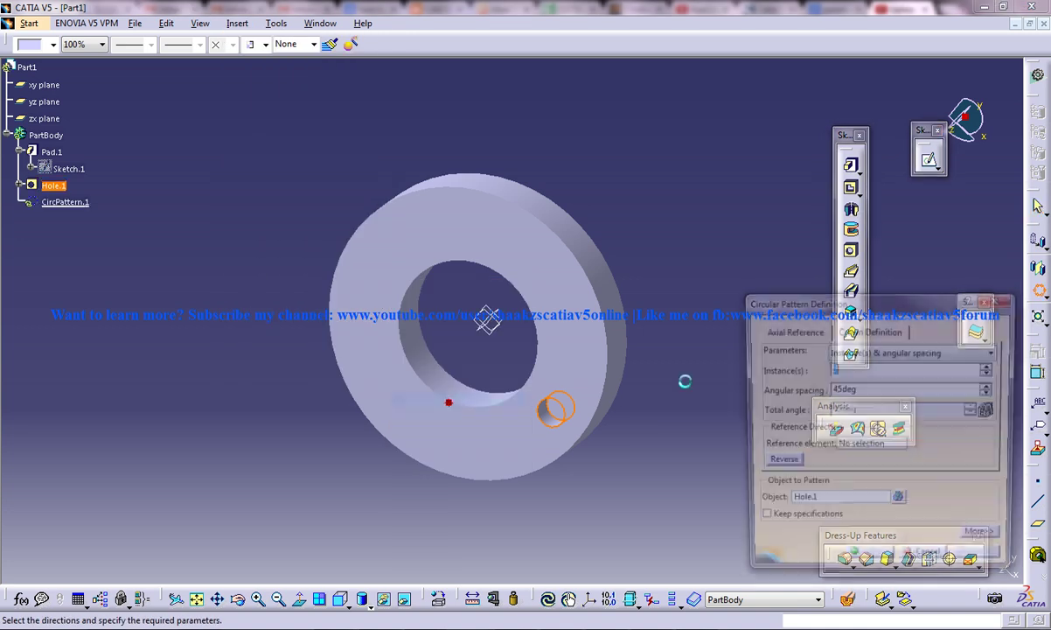
pyautogui.click(868, 350)
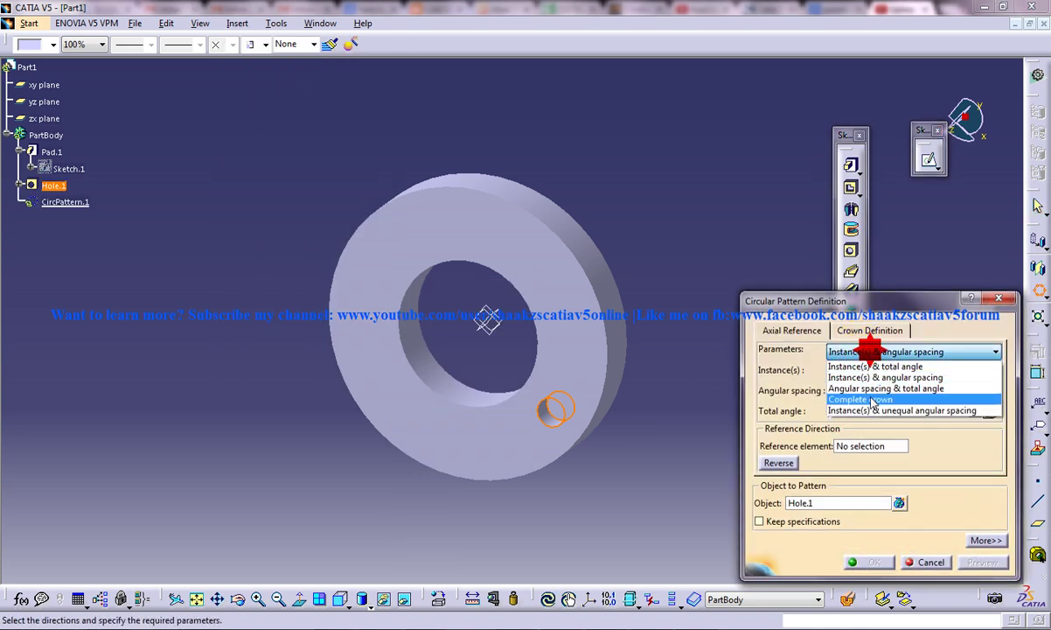
pyautogui.click(853, 398)
pyautogui.click(855, 445)
pyautogui.click(579, 330)
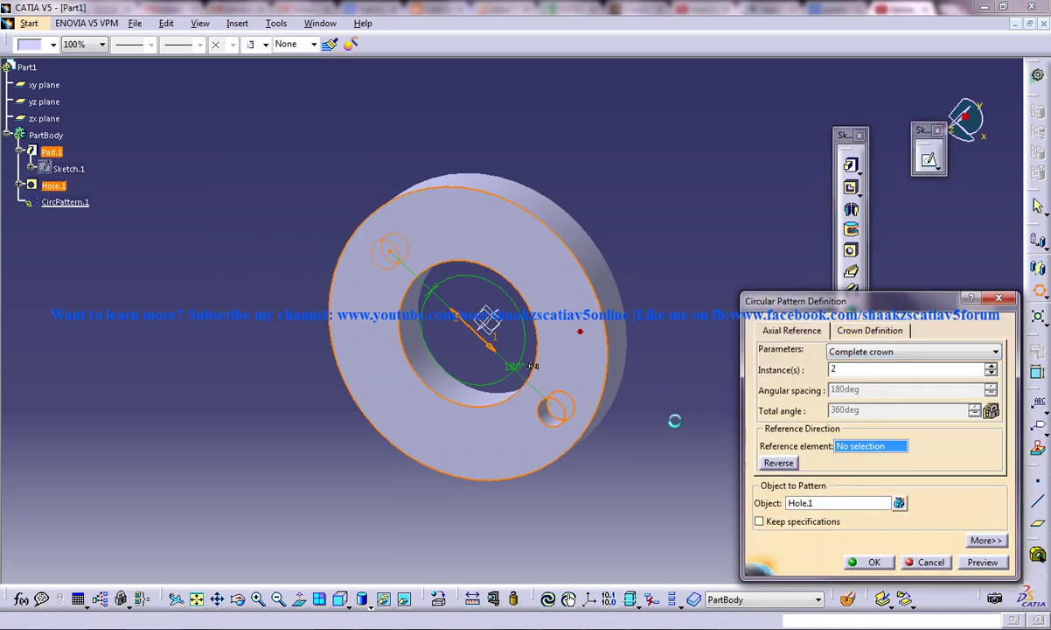
pyautogui.doubleClick(861, 372)
pyautogui.write('6')
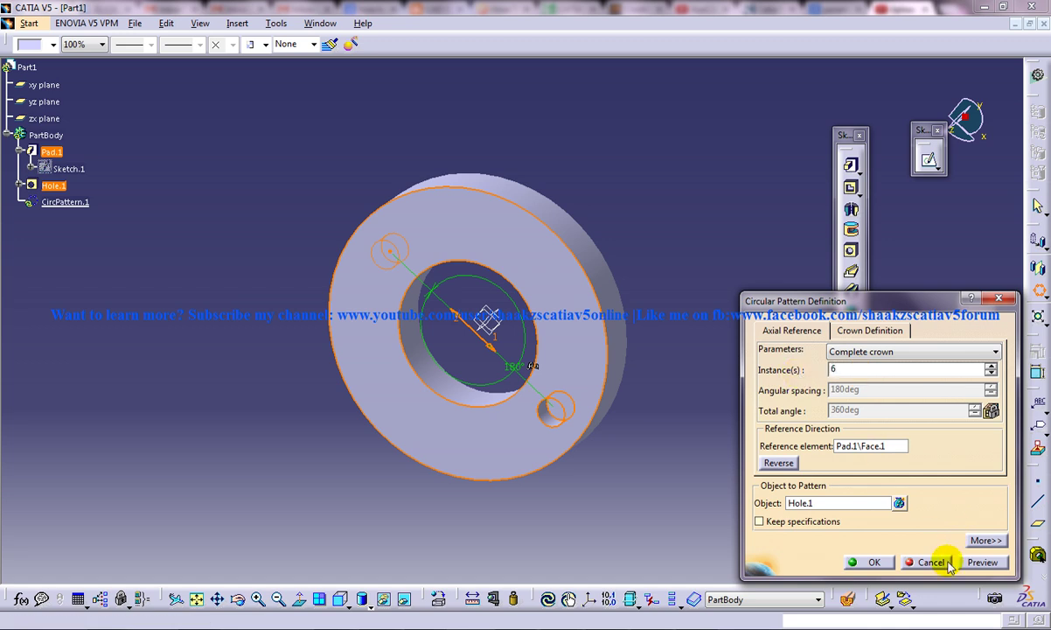
pyautogui.click(866, 562)
pyautogui.moveTo(717, 258); pyautogui.dragTo(643, 243, button='middle')
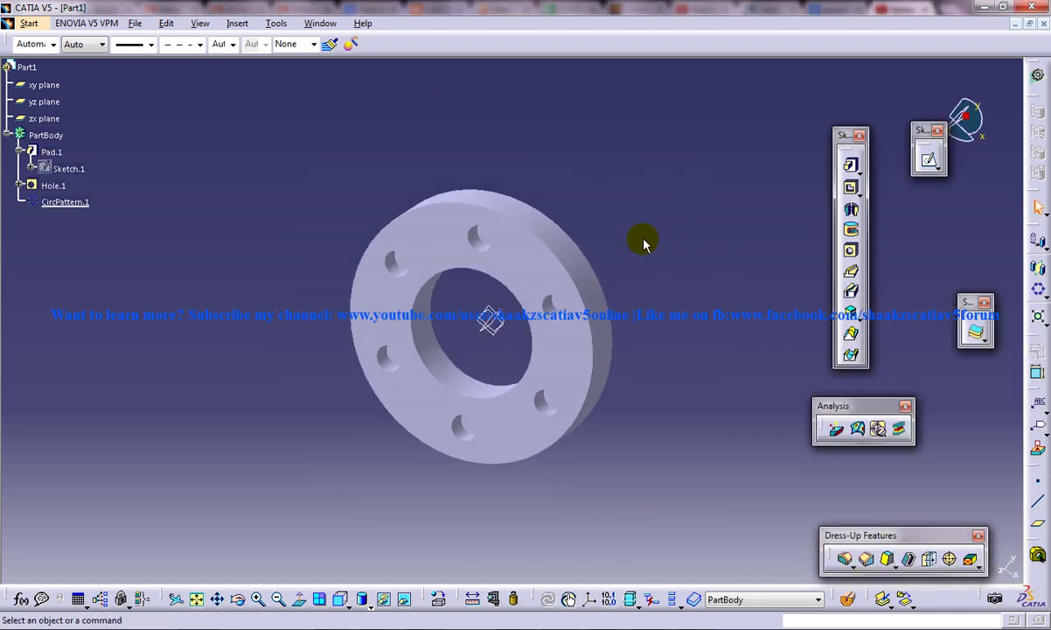
# Step: Set the inner circle's diameter in the pad's profile sketch to 150 mm and return to the part to inspect the ring
pyautogui.click(275, 24)
pyautogui.click(566, 159)
pyautogui.doubleClick(68, 168)
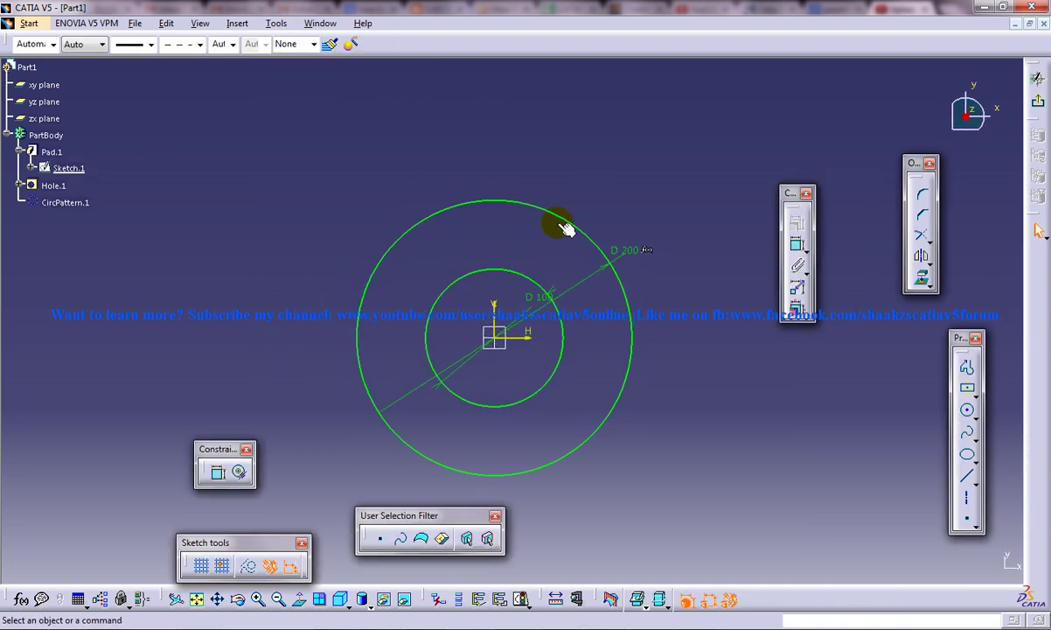
pyautogui.doubleClick(542, 300)
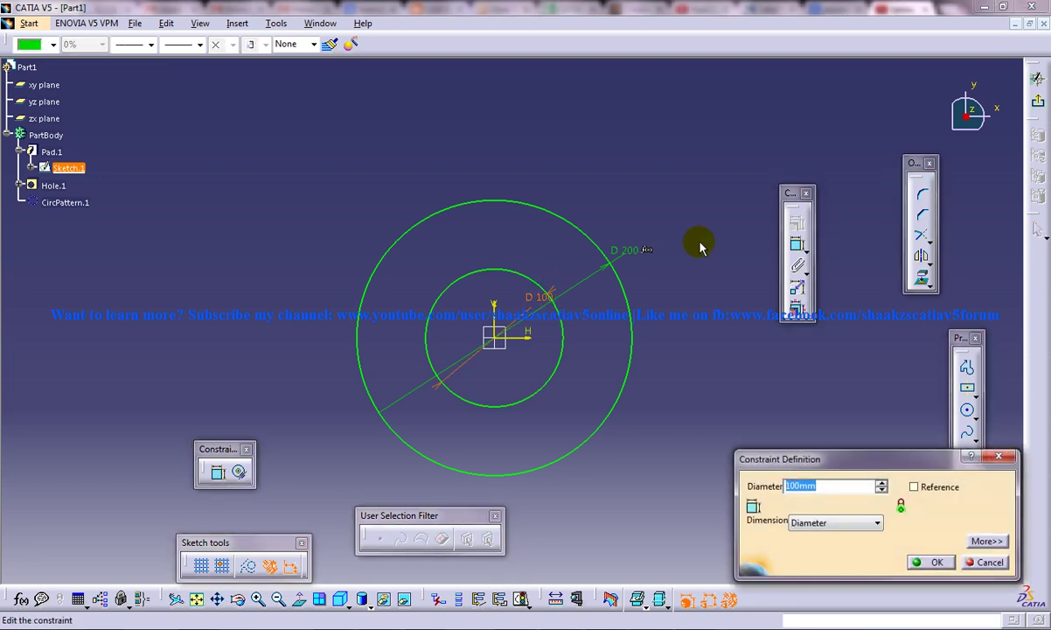
pyautogui.press('Return')
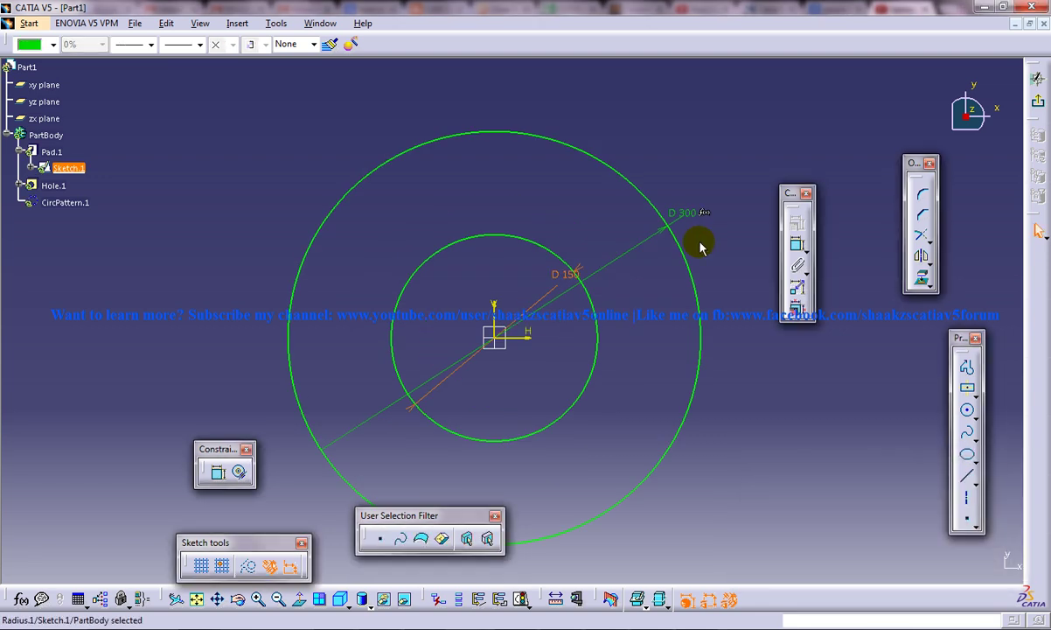
pyautogui.click(1038, 101)
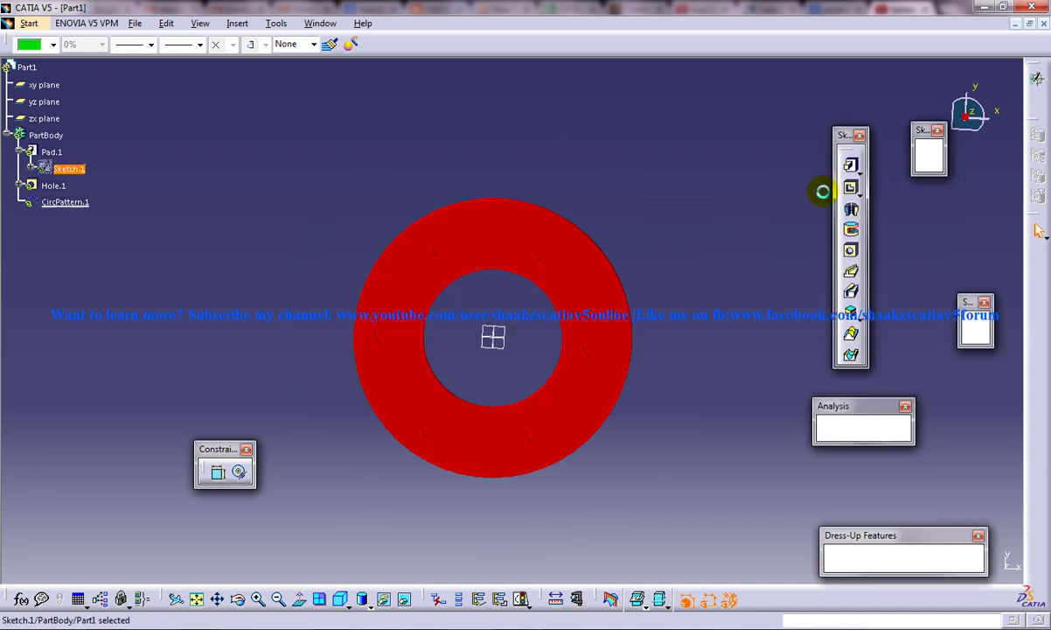
pyautogui.moveTo(628, 210); pyautogui.dragTo(645, 227, button='middle')
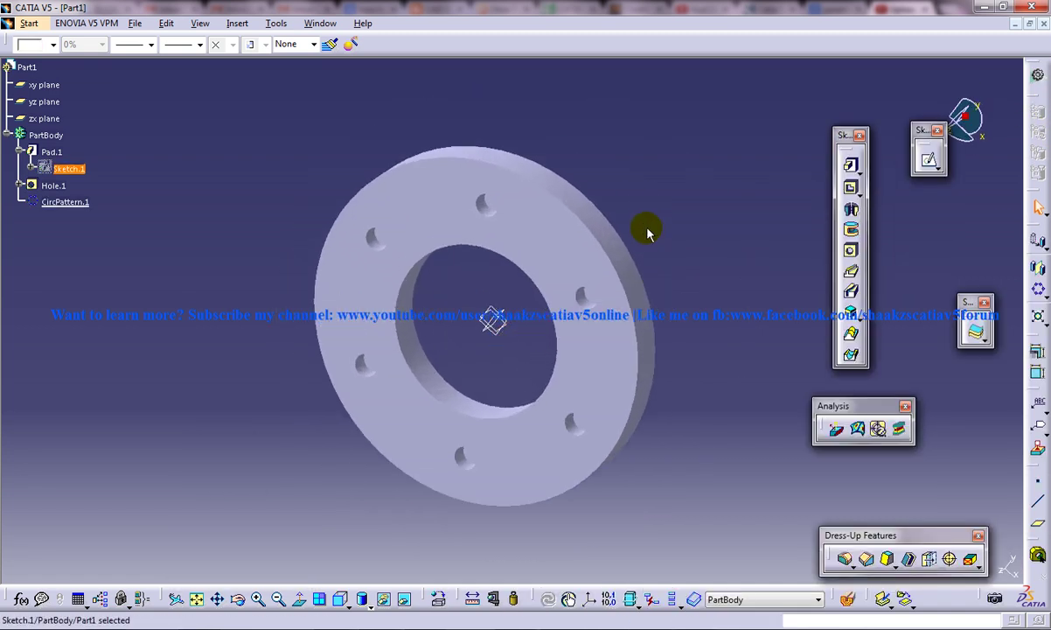
pyautogui.moveTo(587, 286)
pyautogui.mouseDown(button='middle')
pyautogui.moveTo(633, 253)
pyautogui.moveTo(563, 307)
pyautogui.moveTo(601, 285)
pyautogui.mouseUp(button='middle')
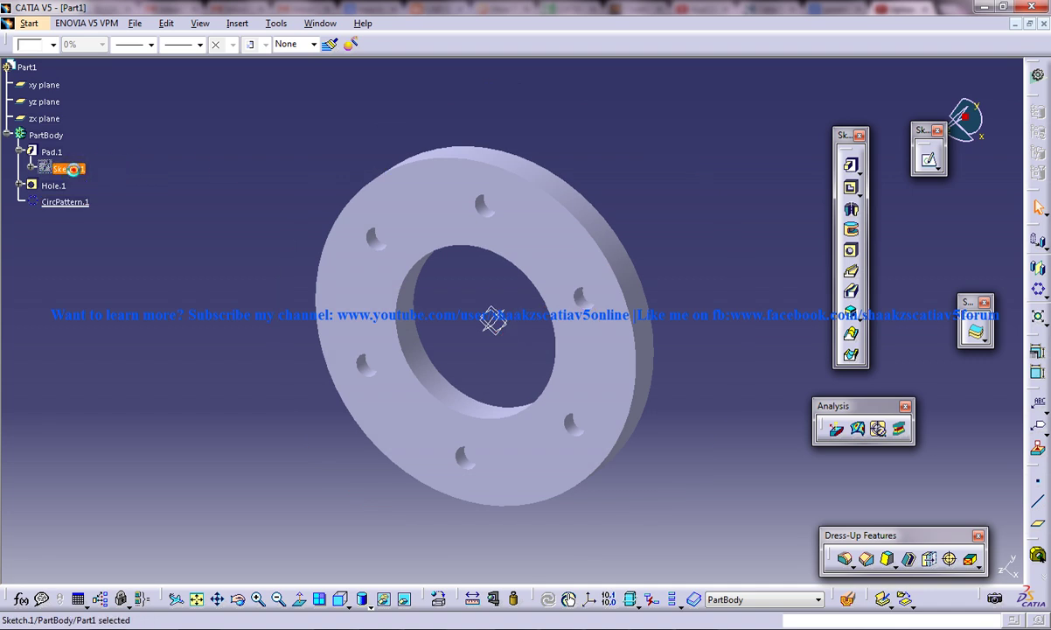
# Step: Set the inner circle's diameter in the pad's profile sketch to 300 mm and return to the part
pyautogui.doubleClick(72, 168)
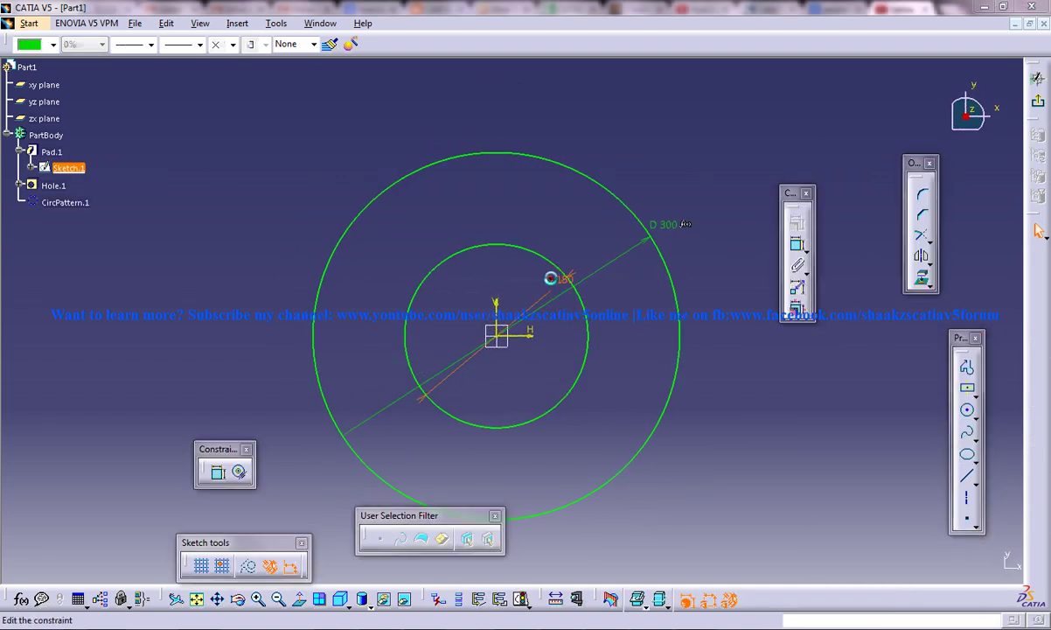
pyautogui.doubleClick(550, 278)
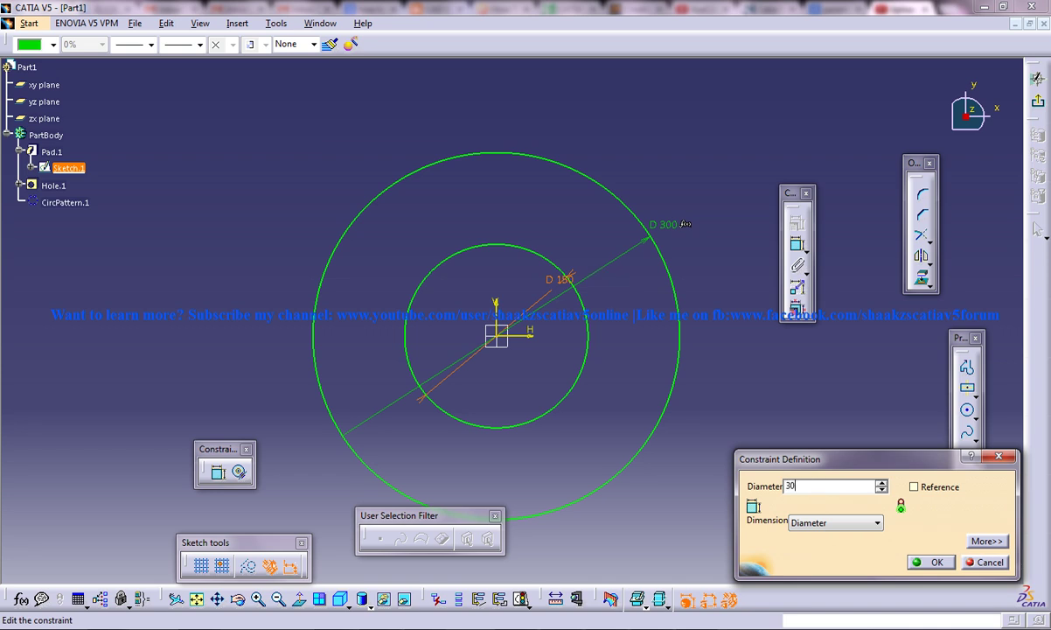
pyautogui.write('300')
pyautogui.press('Return')
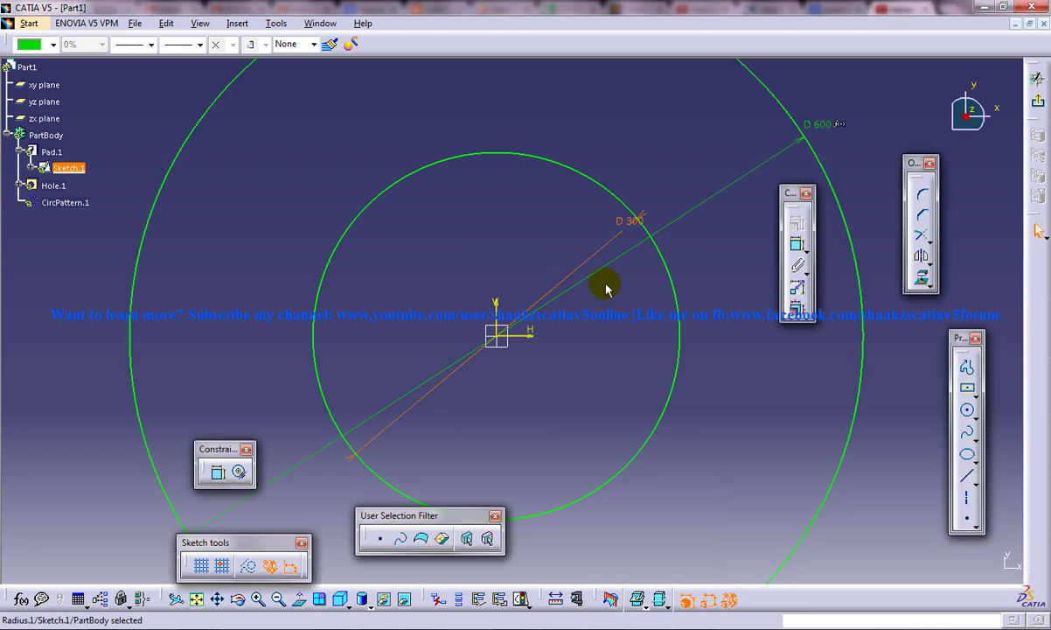
pyautogui.click(1038, 101)
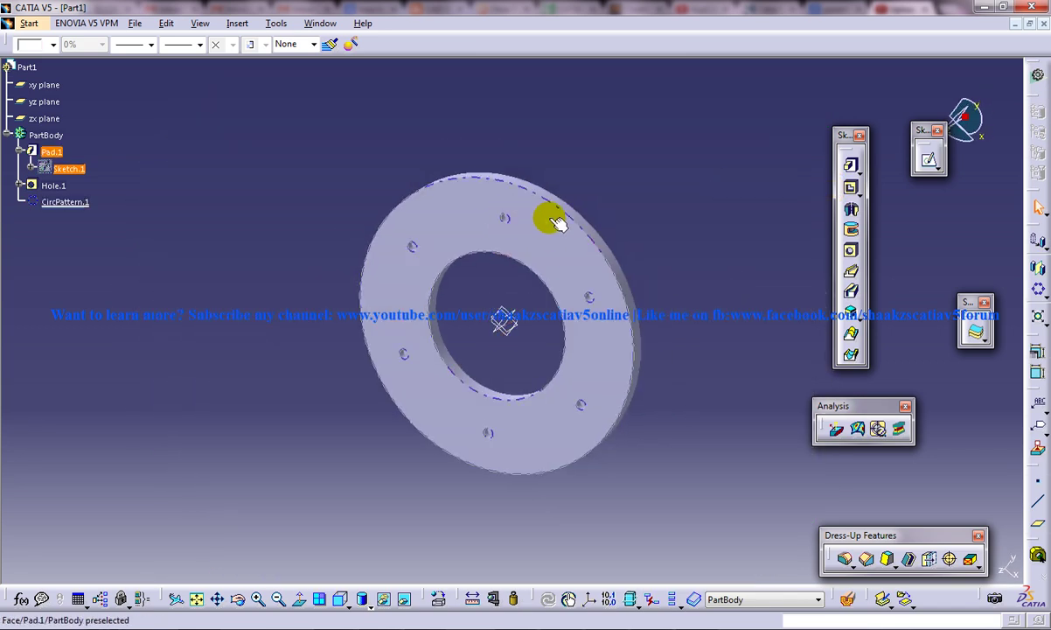
pyautogui.moveTo(476, 266); pyautogui.dragTo(449, 326, button='middle')
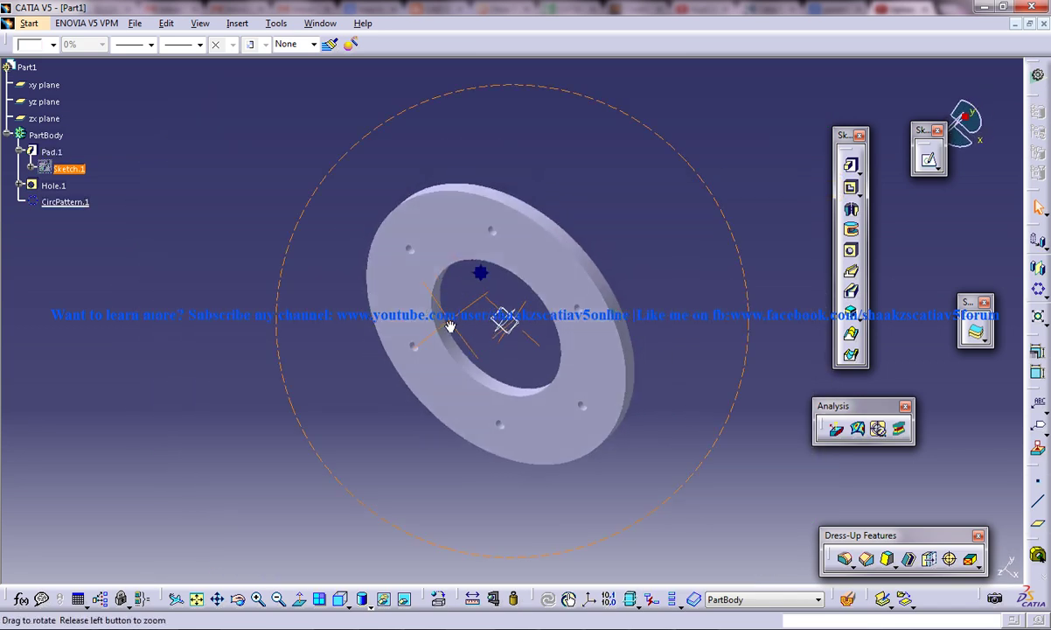
# Step: Increase the pad's length to make the ring thicker
pyautogui.doubleClick(55, 150)
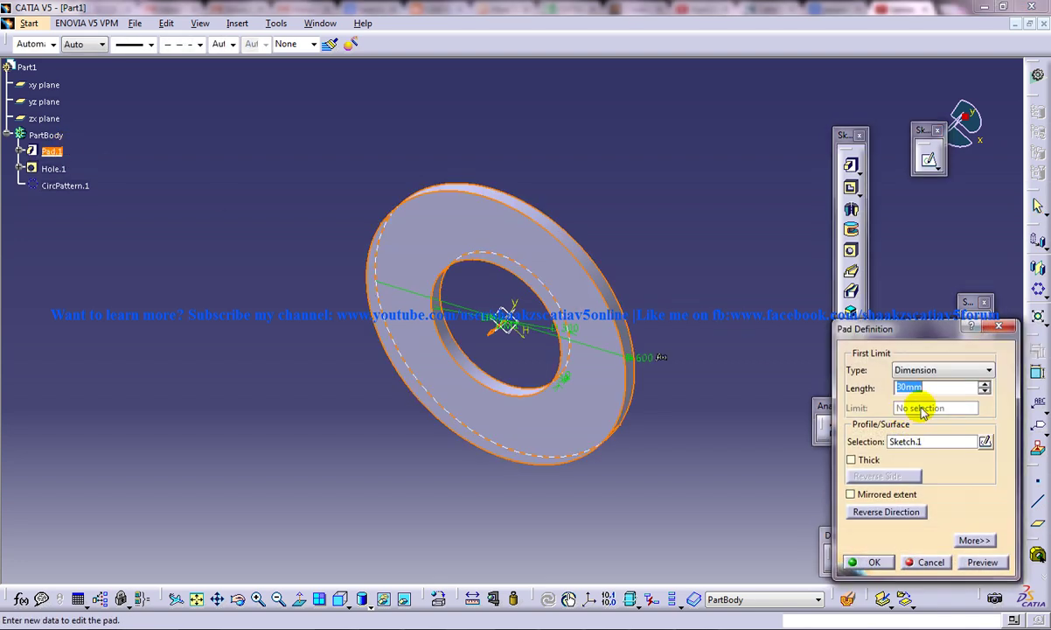
pyautogui.press('Return')
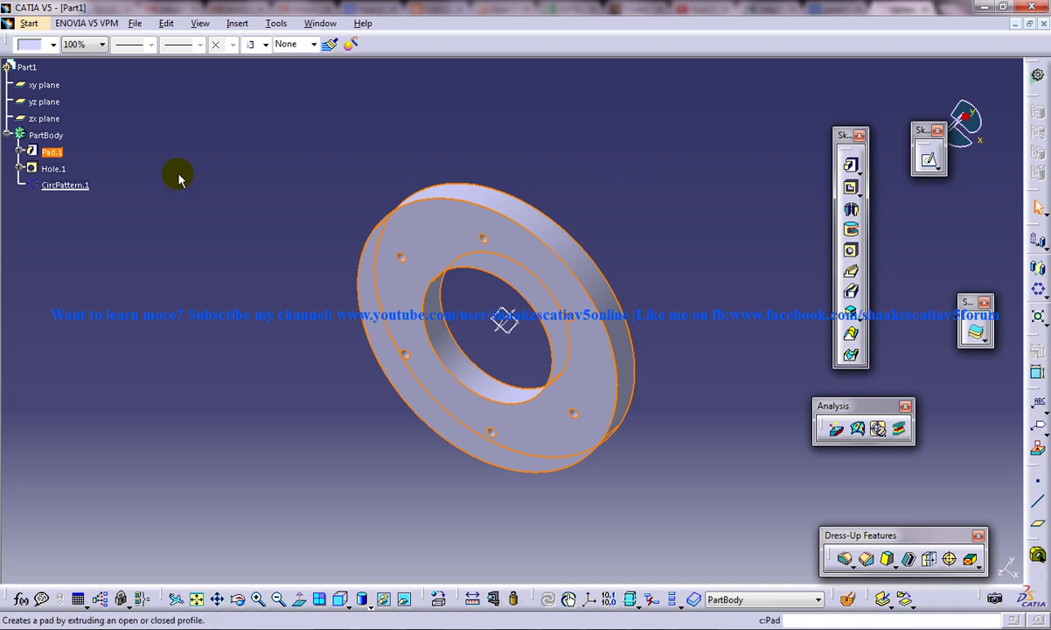
pyautogui.moveTo(472, 229); pyautogui.dragTo(389, 262, button='middle')
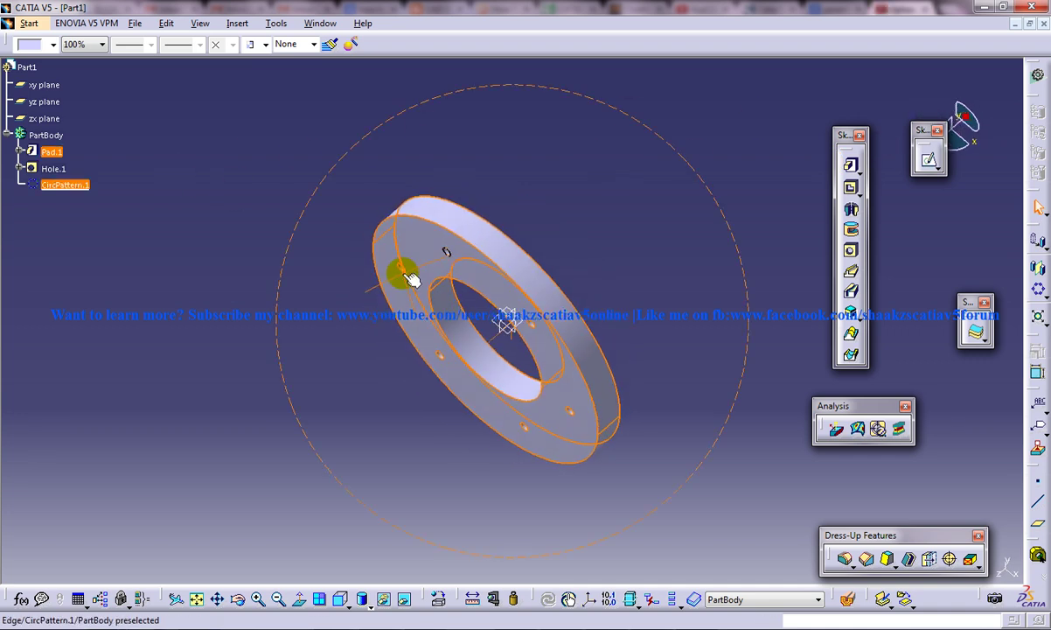
# Step: Display the part in wireframe and examine the depth of the patterned holes within the ring
pyautogui.click(369, 605)
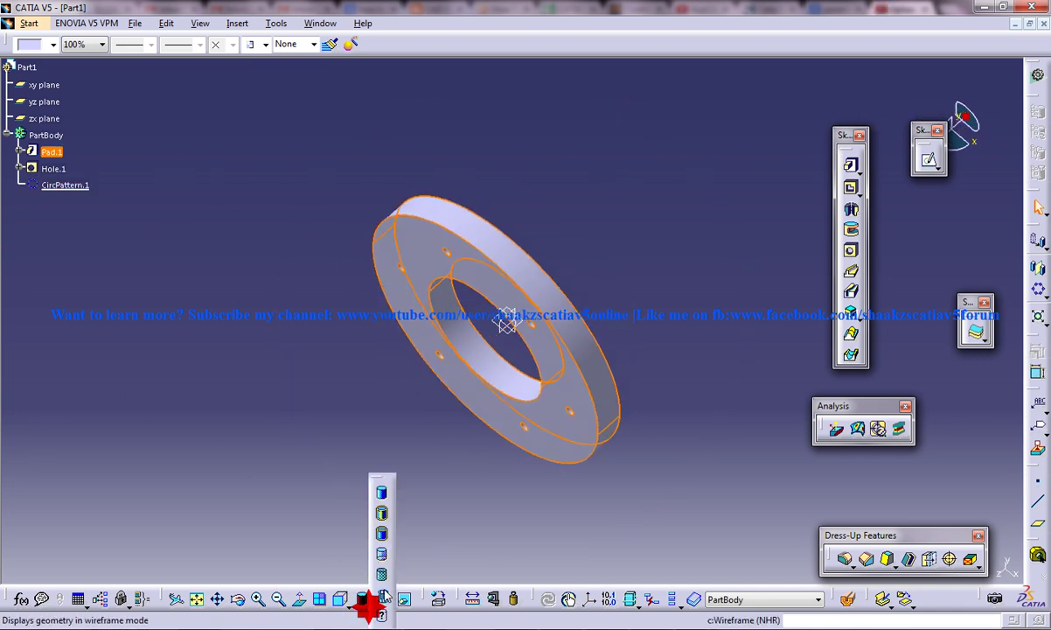
pyautogui.click(376, 555)
pyautogui.moveTo(587, 375); pyautogui.dragTo(561, 225, button='middle')
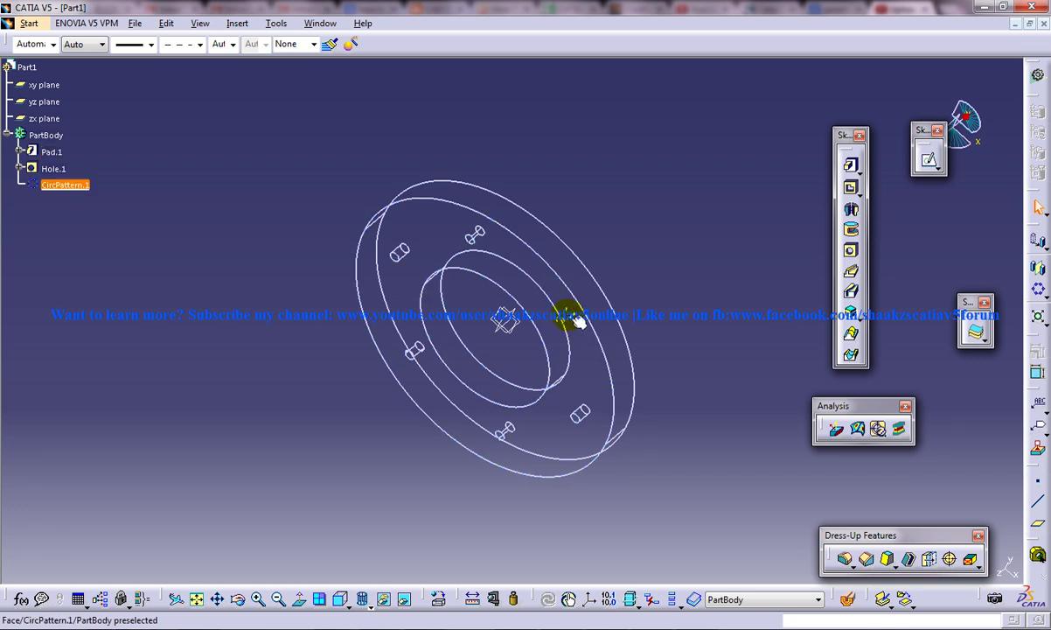
pyautogui.moveTo(535, 319); pyautogui.dragTo(502, 315, button='middle')
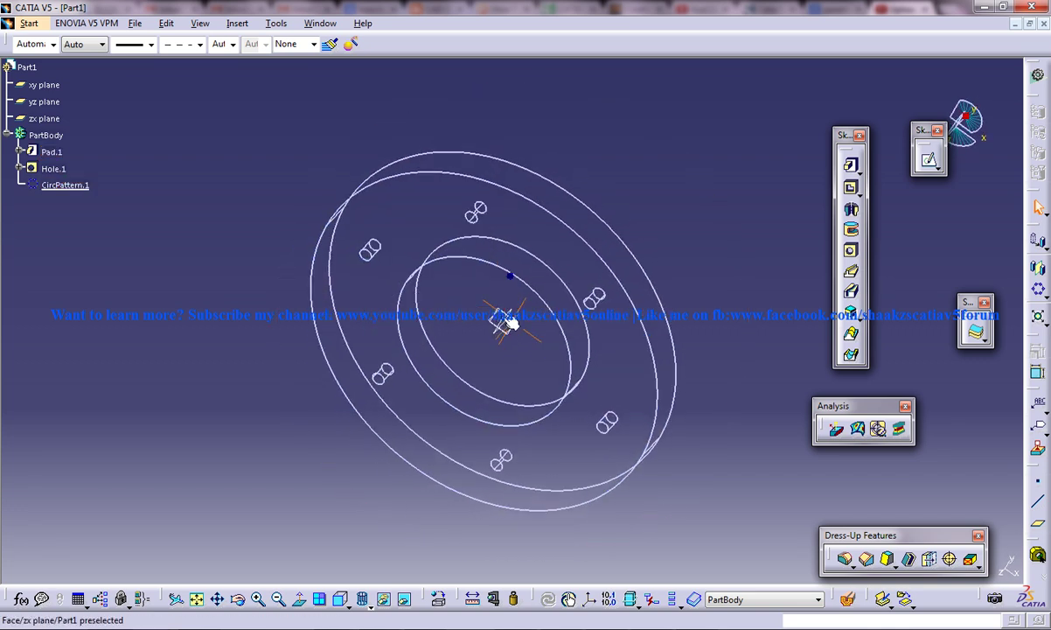